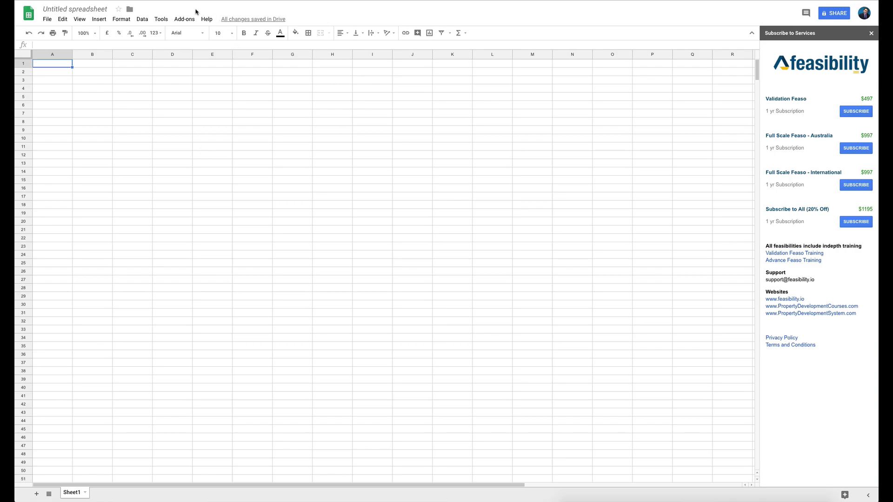
- Review the feasibility options of the Property Development Financial Feasibility add-on and the Property Development System website's About page
{"action": "left_click", "coordinate": [182, 20]}
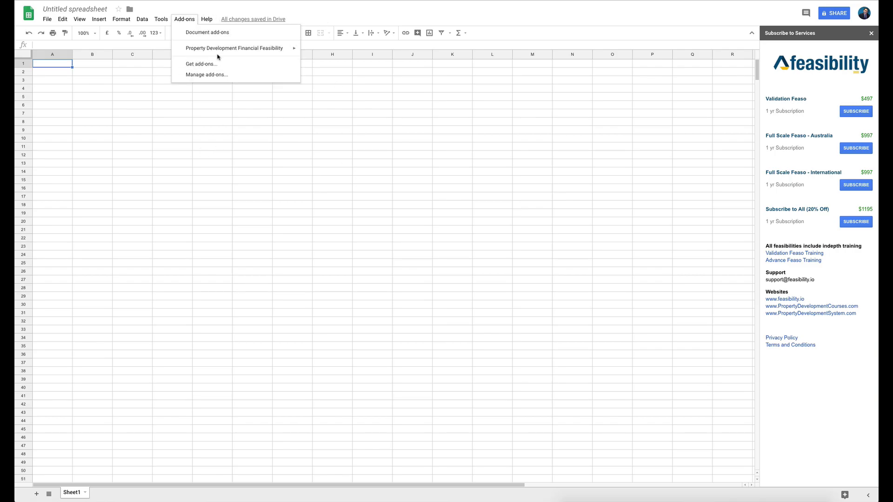
{"action": "mouse_move", "coordinate": [217, 51]}
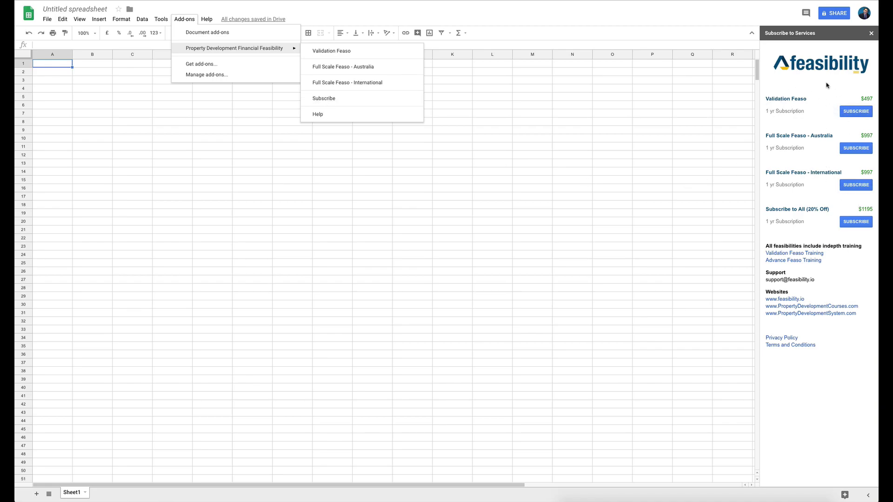
{"action": "key", "text": "Escape"}
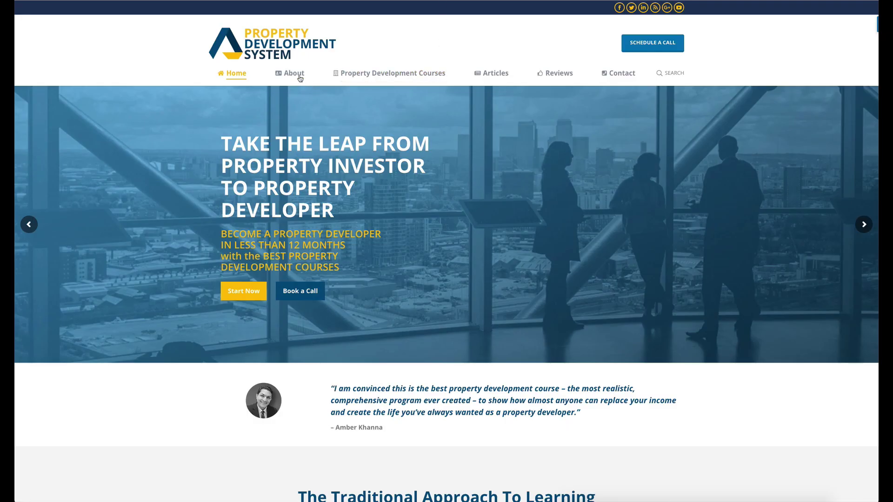
{"action": "left_click", "coordinate": [292, 75]}
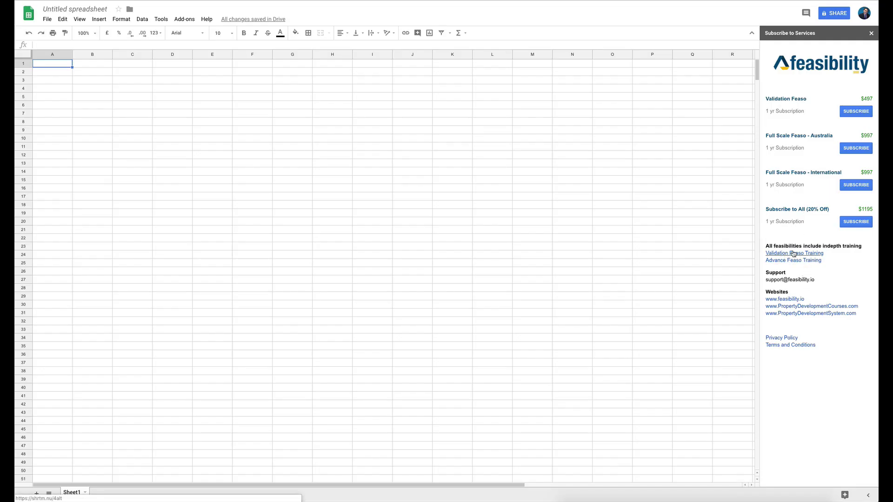
- Examine the Validation Feaso training offer and its course page, including the features, curriculum and investment options
{"action": "left_click_drag", "start_coordinate": [821, 245], "coordinate": [859, 245]}
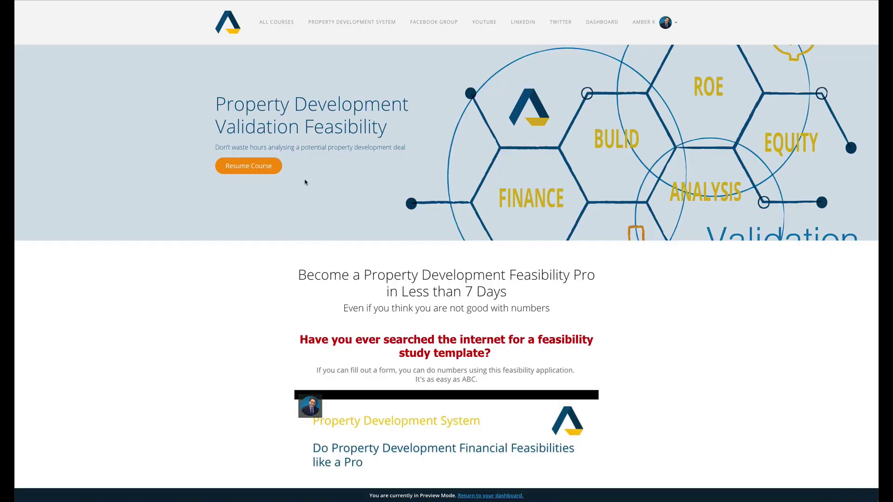
{"action": "scroll", "coordinate": [305, 182], "scroll_direction": "down", "scroll_amount": 10}
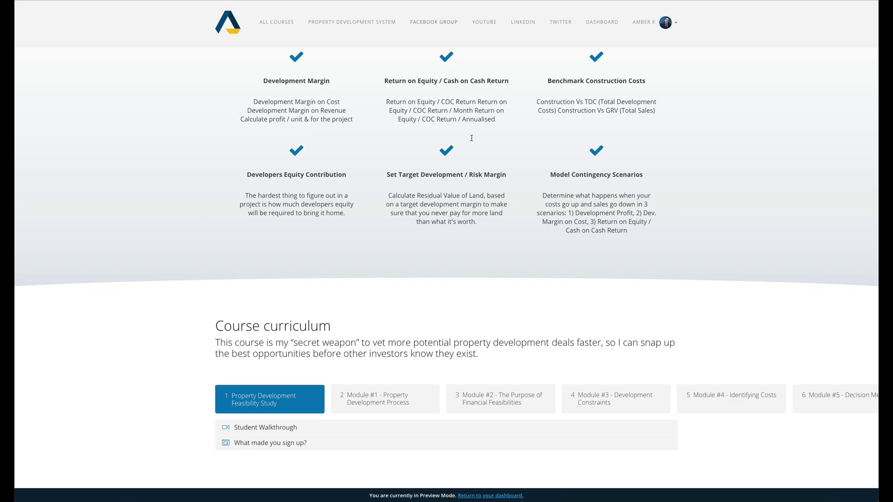
{"action": "scroll", "coordinate": [360, 216], "scroll_direction": "down", "scroll_amount": 5}
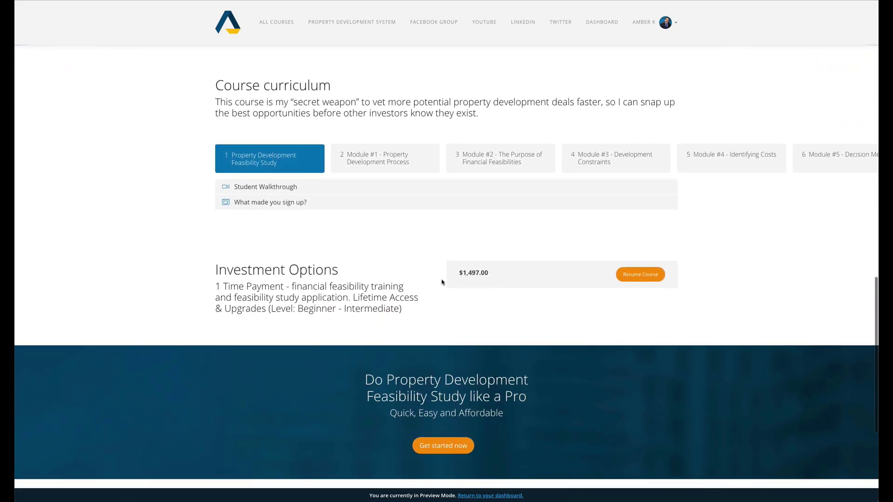
{"action": "scroll", "coordinate": [300, 217], "scroll_direction": "up", "scroll_amount": 10}
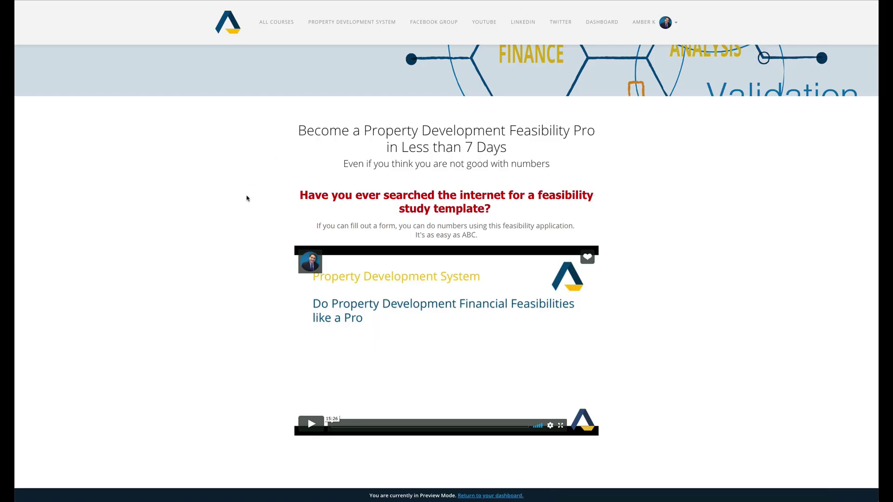
{"action": "scroll", "coordinate": [465, 186], "scroll_direction": "up", "scroll_amount": 3}
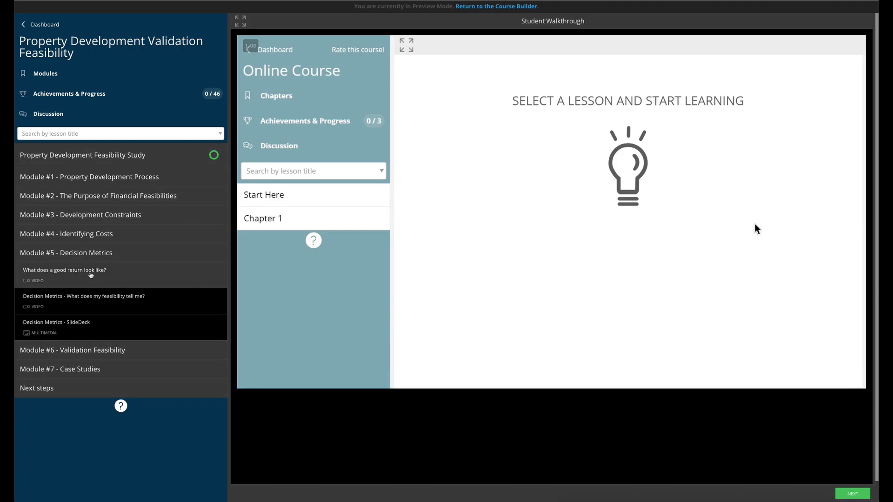
- View the lessons "What does a good return look like?" in Module #5 and "Establishing Project Limits" in Module #3
{"action": "left_click", "coordinate": [83, 278]}
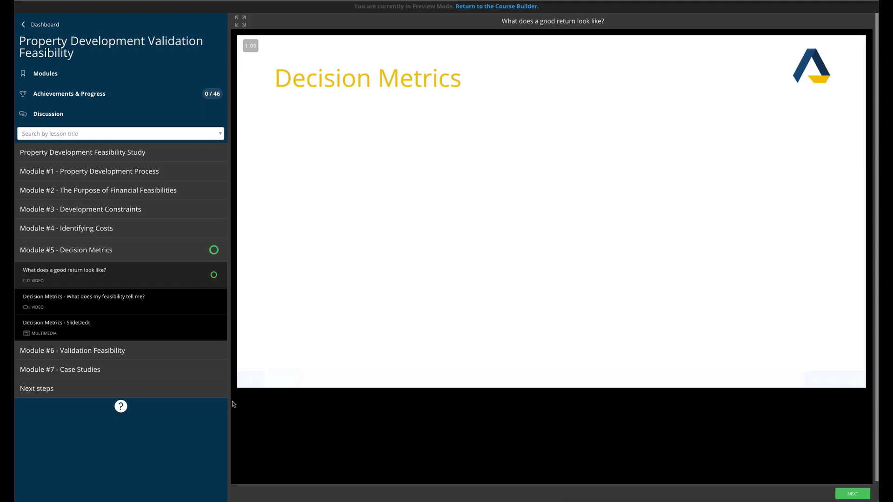
{"action": "left_click", "coordinate": [251, 381]}
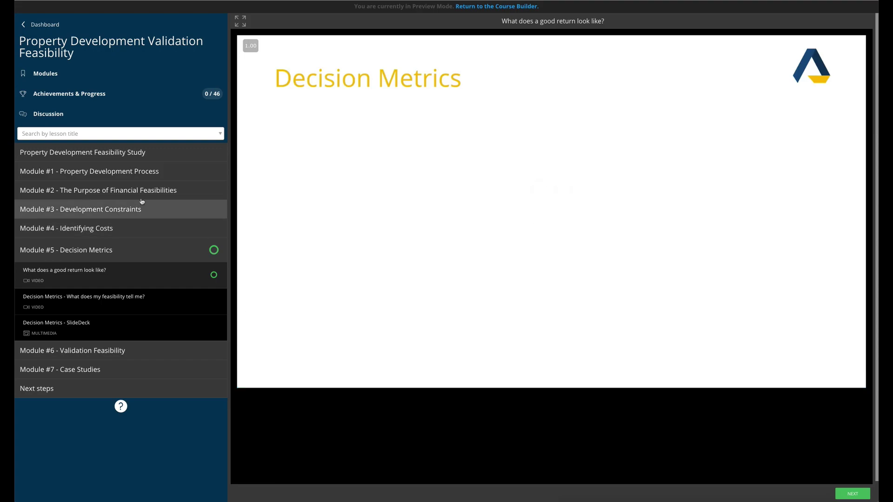
{"action": "left_click", "coordinate": [124, 209]}
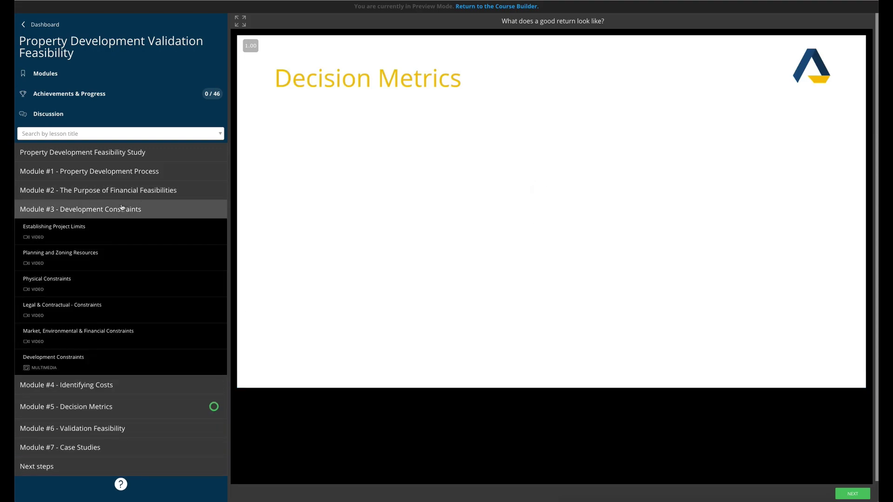
{"action": "left_click", "coordinate": [95, 232]}
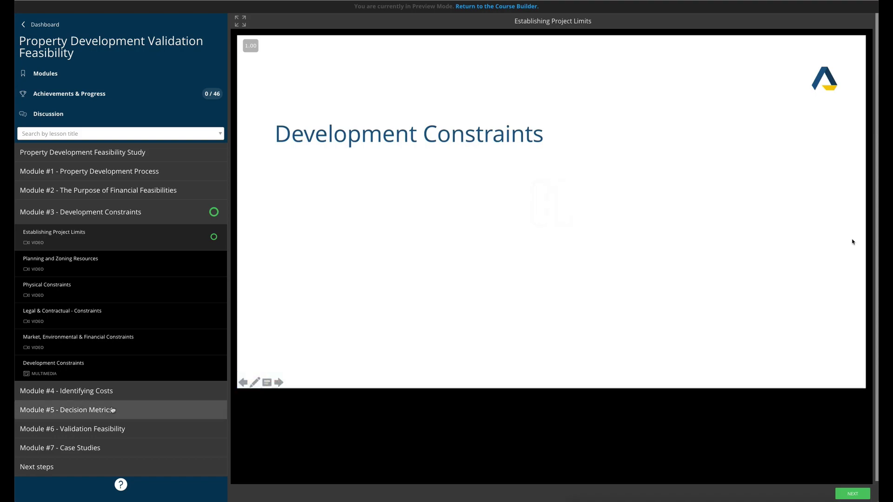
{"action": "scroll", "coordinate": [98, 410], "scroll_direction": "down", "scroll_amount": 1}
{"action": "scroll", "coordinate": [99, 409], "scroll_direction": "up", "scroll_amount": 1}
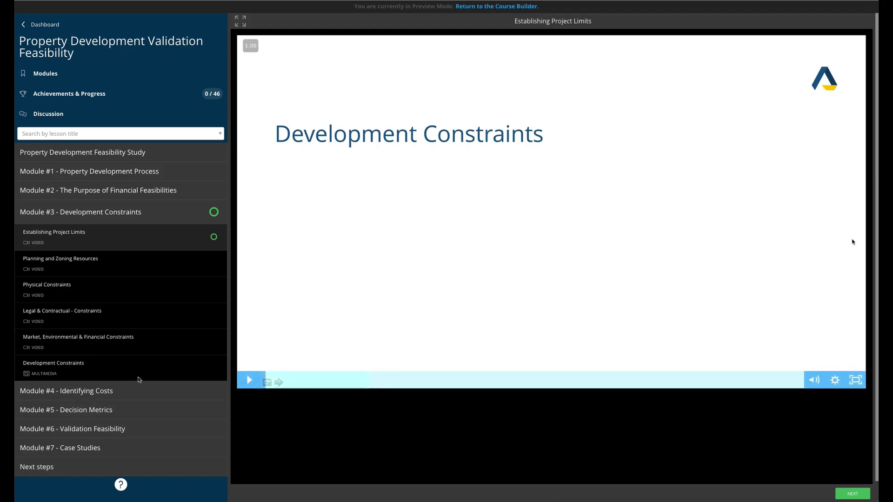
- Browse the Module #6 - Validation Feasibility lessons and open the Input Fields lesson
{"action": "left_click", "coordinate": [86, 431]}
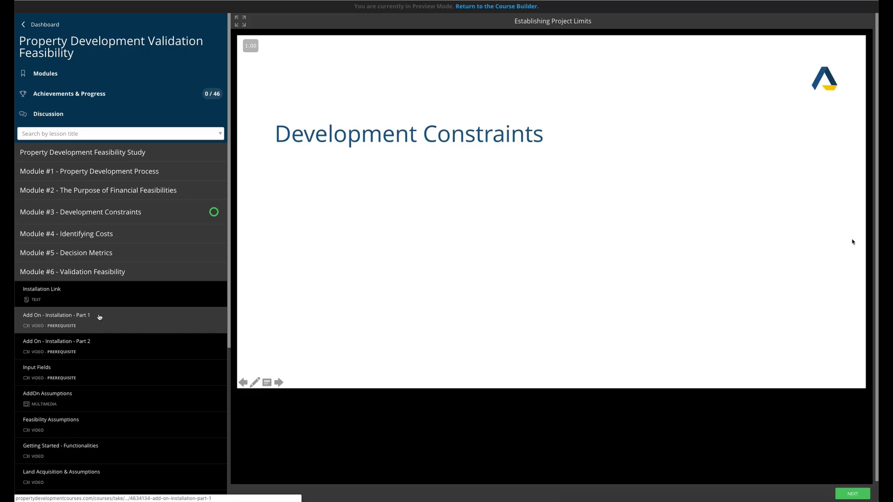
{"action": "left_click", "coordinate": [85, 376]}
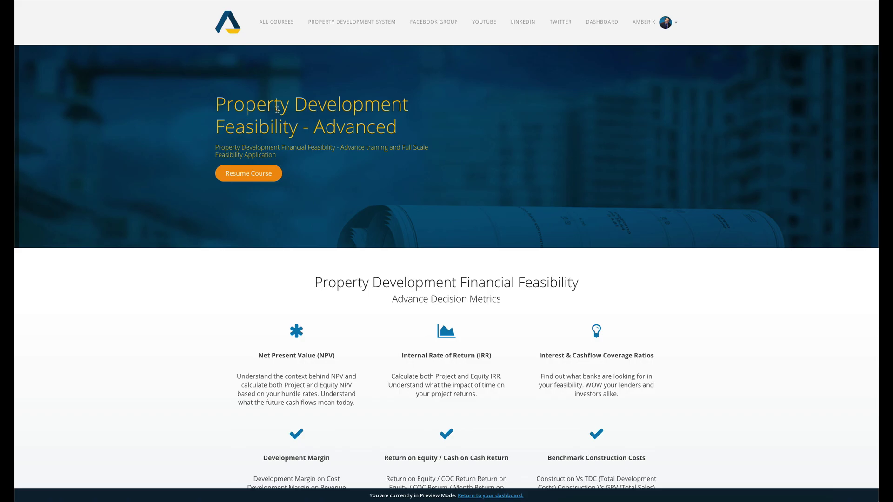
- Examine the Property Development Feasibility - Advanced course page and its curriculum sections on decision metrics, construction costs and development costs
{"action": "scroll", "coordinate": [310, 142], "scroll_direction": "down", "scroll_amount": 10}
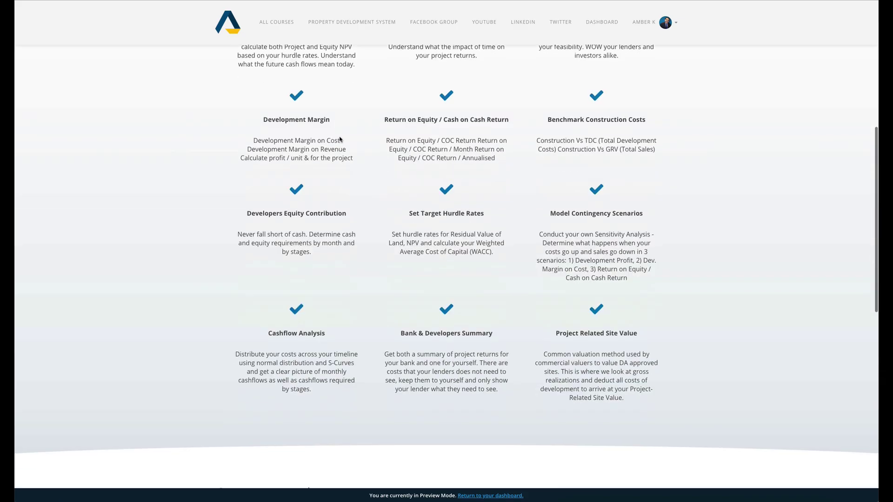
{"action": "scroll", "coordinate": [583, 250], "scroll_direction": "down", "scroll_amount": 3}
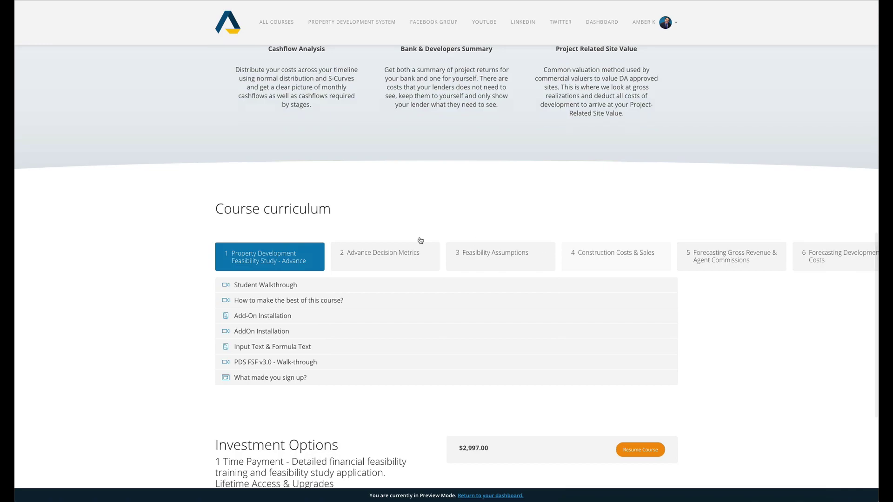
{"action": "scroll", "coordinate": [328, 207], "scroll_direction": "down", "scroll_amount": 1}
{"action": "left_click", "coordinate": [361, 188]}
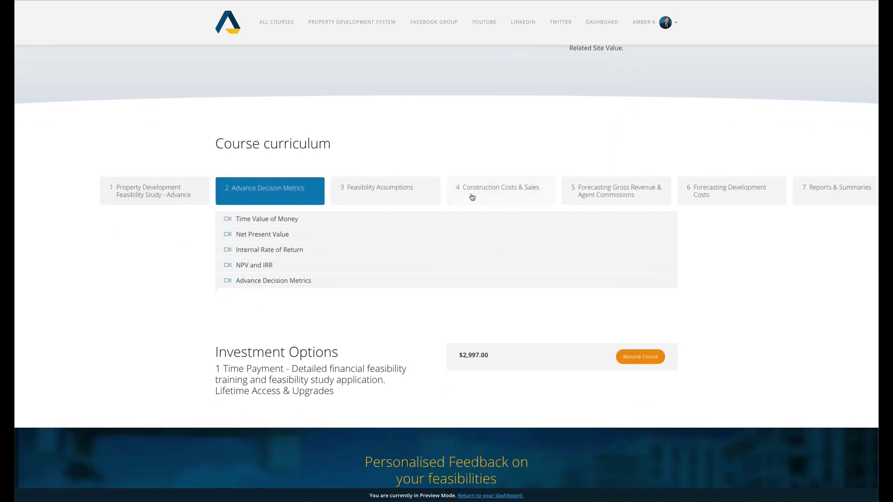
{"action": "left_click", "coordinate": [382, 188]}
{"action": "left_click", "coordinate": [377, 188]}
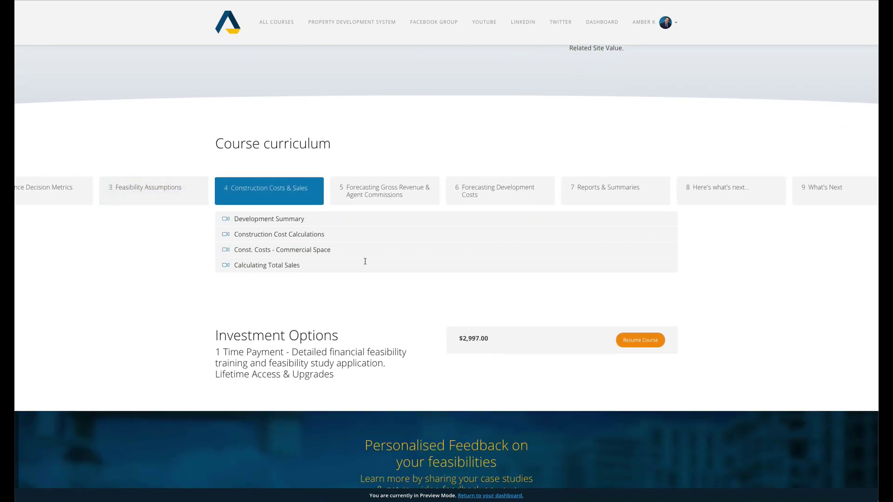
{"action": "left_click", "coordinate": [517, 188]}
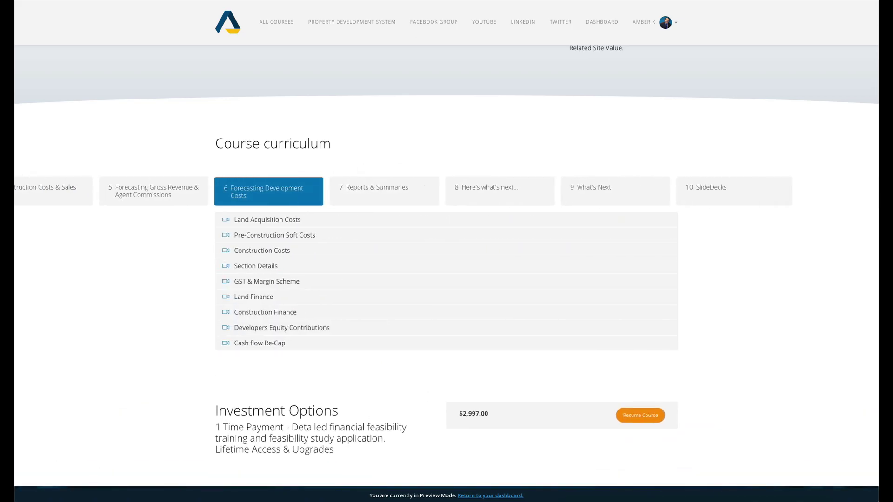
{"action": "key", "text": "Home"}
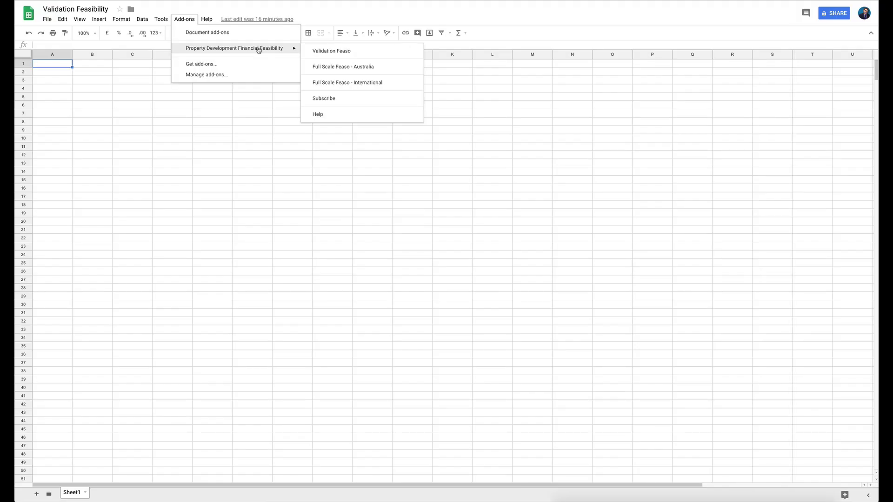
- Open Validation Feaso from the Property Development Financial Feasibility add-on in the Validation Feasibility spreadsheet
{"action": "left_click", "coordinate": [330, 52]}
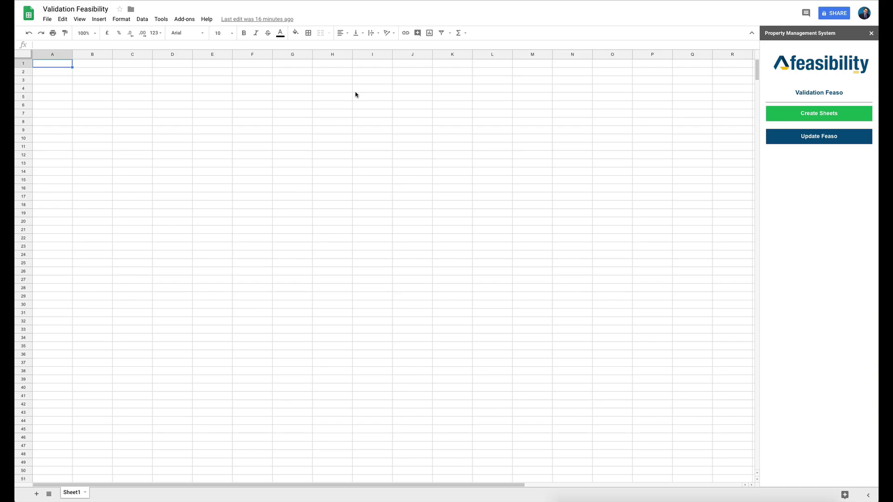
{"action": "left_click", "coordinate": [189, 19]}
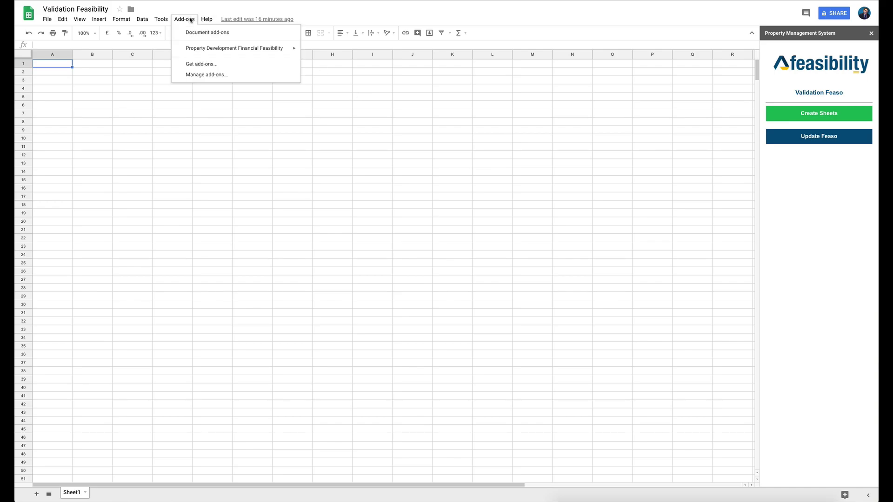
{"action": "mouse_move", "coordinate": [230, 51]}
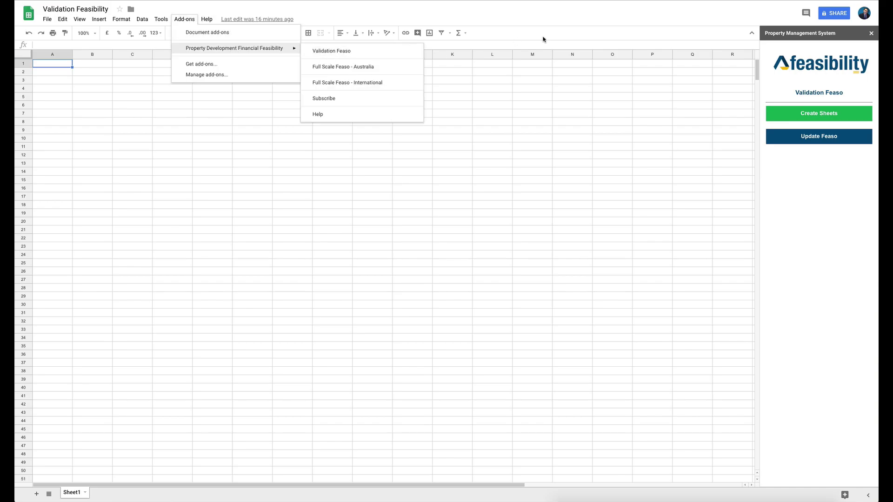
{"action": "left_click", "coordinate": [557, 19]}
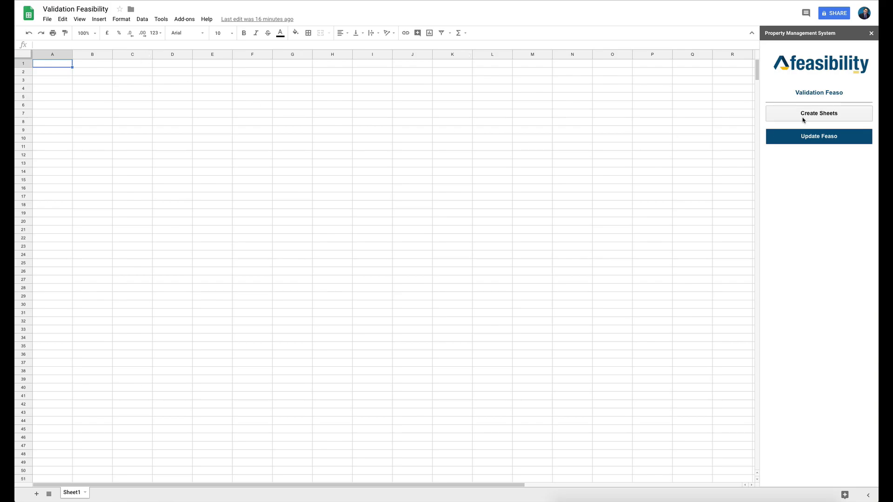
- Create the Validation Feaso sheets in the spreadsheet and dismiss the completion message
{"action": "left_click", "coordinate": [826, 116]}
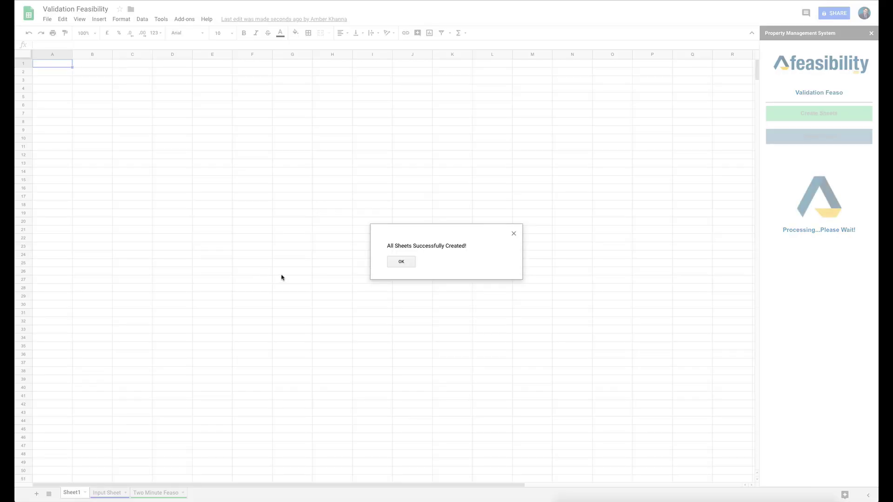
{"action": "left_click", "coordinate": [401, 262]}
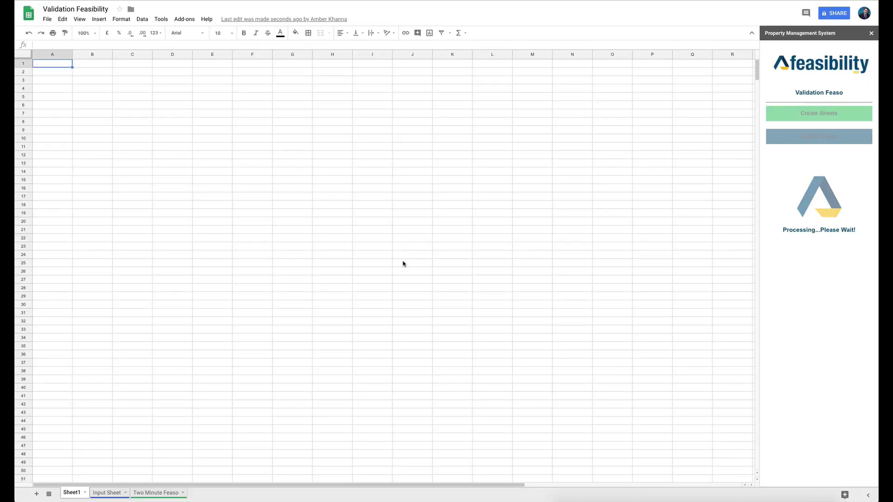
- View the Two Minute Feaso sheet, and check the Project Name, Description and Country fields in the Input Sheet
{"action": "left_click", "coordinate": [152, 497]}
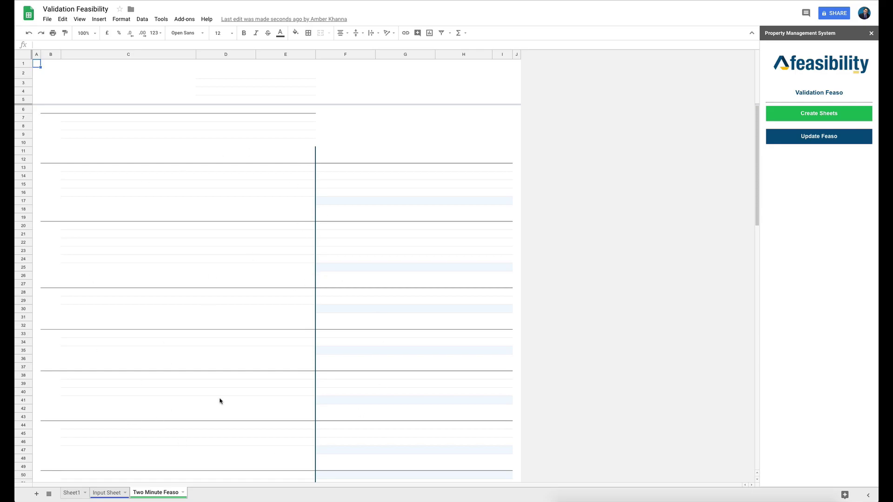
{"action": "left_click", "coordinate": [96, 497]}
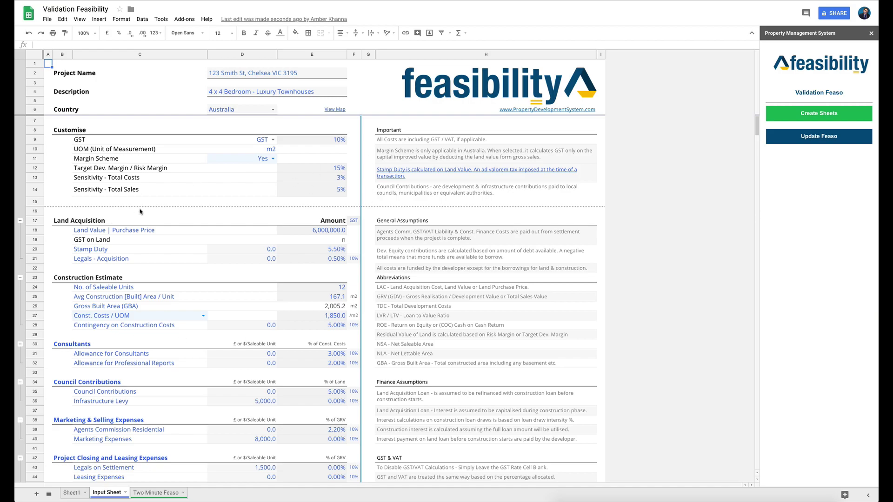
{"action": "left_click", "coordinate": [242, 75]}
{"action": "left_click", "coordinate": [224, 93]}
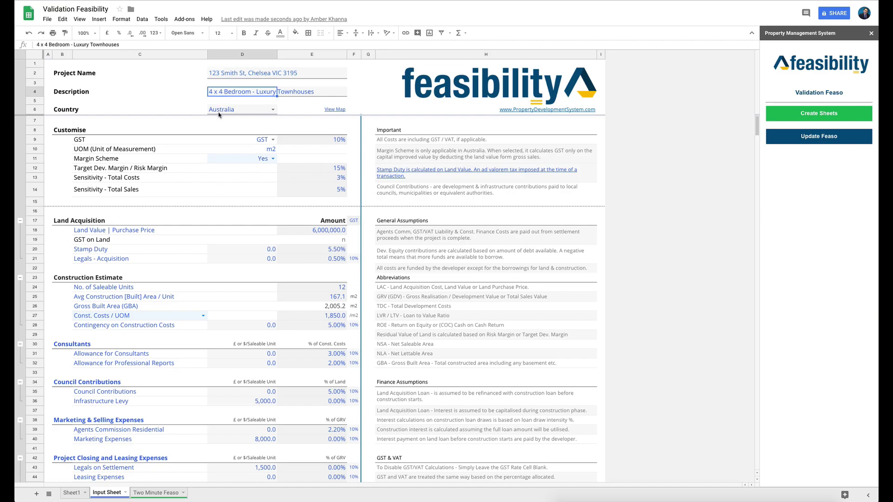
{"action": "left_click", "coordinate": [220, 113]}
- Examine the Input Sheet's Customise settings for GST, unit of measurement and Margin Scheme, and the cost and finance assumptions below
{"action": "left_click_drag", "start_coordinate": [82, 141], "coordinate": [91, 191]}
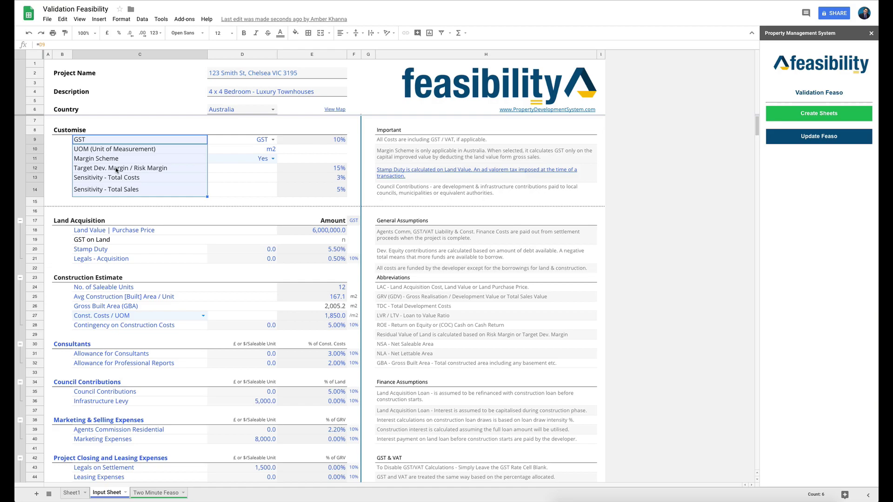
{"action": "left_click", "coordinate": [261, 142]}
{"action": "left_click", "coordinate": [320, 144]}
{"action": "left_click", "coordinate": [266, 152]}
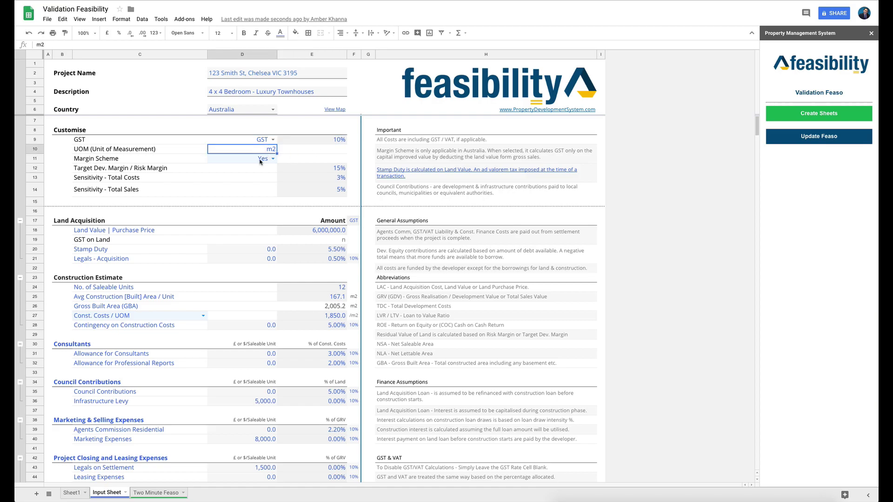
{"action": "left_click", "coordinate": [260, 159]}
{"action": "scroll", "coordinate": [235, 410], "scroll_direction": "down", "scroll_amount": 10}
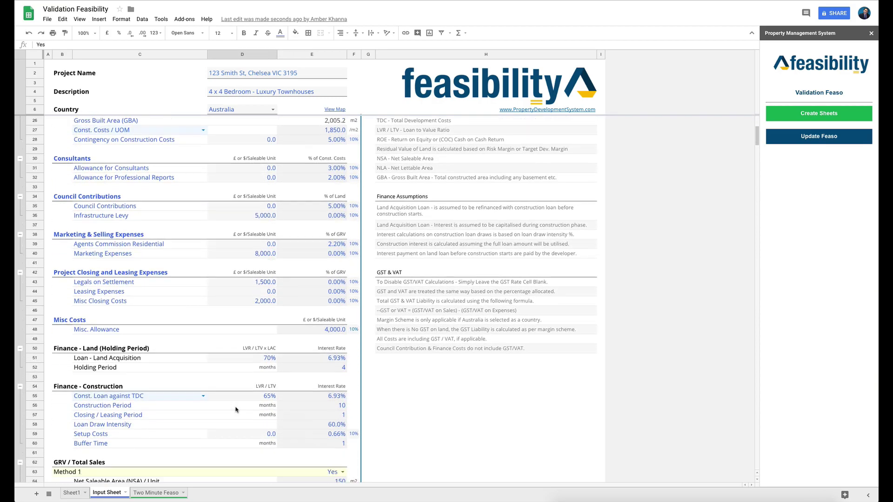
{"action": "scroll", "coordinate": [313, 291], "scroll_direction": "down", "scroll_amount": 2}
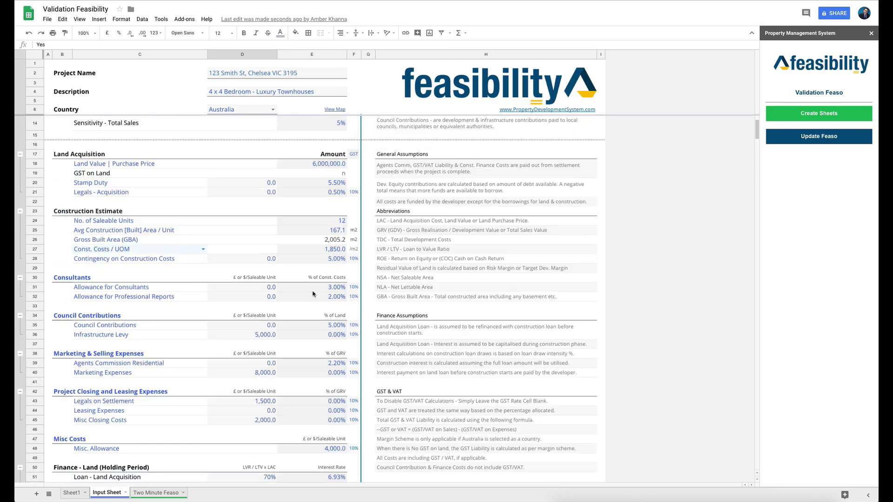
- Run Update Feaso for the blank Two Minute Feaso sheet and look over the Input Sheet's assumptions while it processes
{"action": "scroll", "coordinate": [276, 238], "scroll_direction": "up", "scroll_amount": 15}
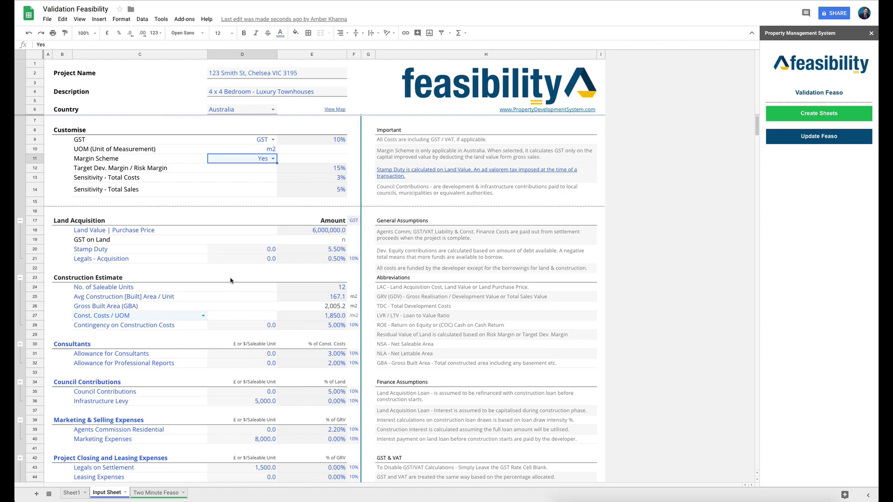
{"action": "left_click", "coordinate": [155, 493]}
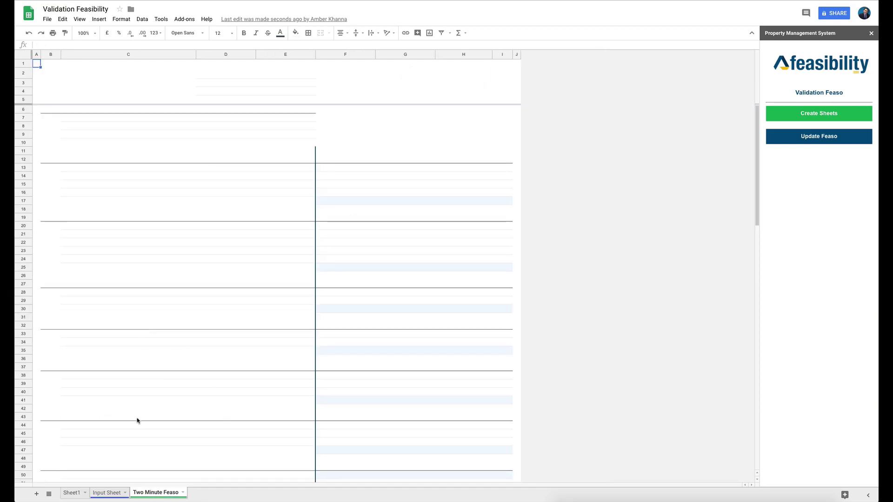
{"action": "left_click", "coordinate": [824, 138]}
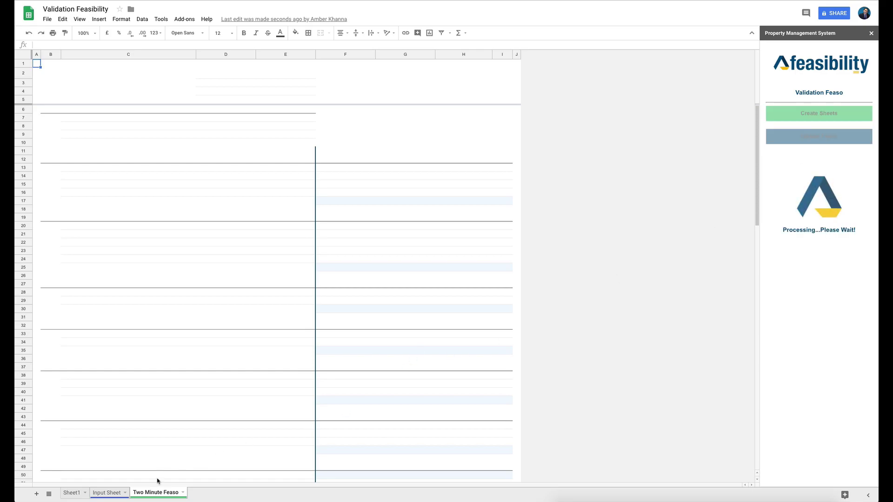
{"action": "left_click", "coordinate": [107, 493]}
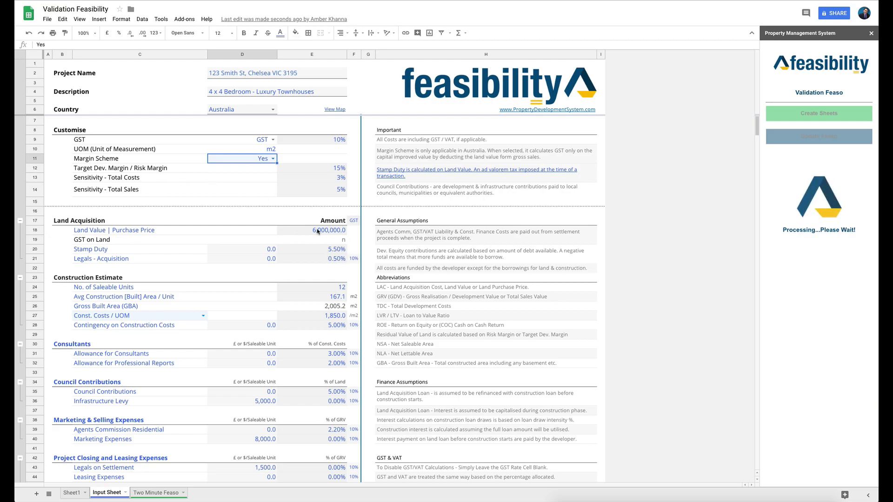
{"action": "scroll", "coordinate": [516, 342], "scroll_direction": "down", "scroll_amount": 5}
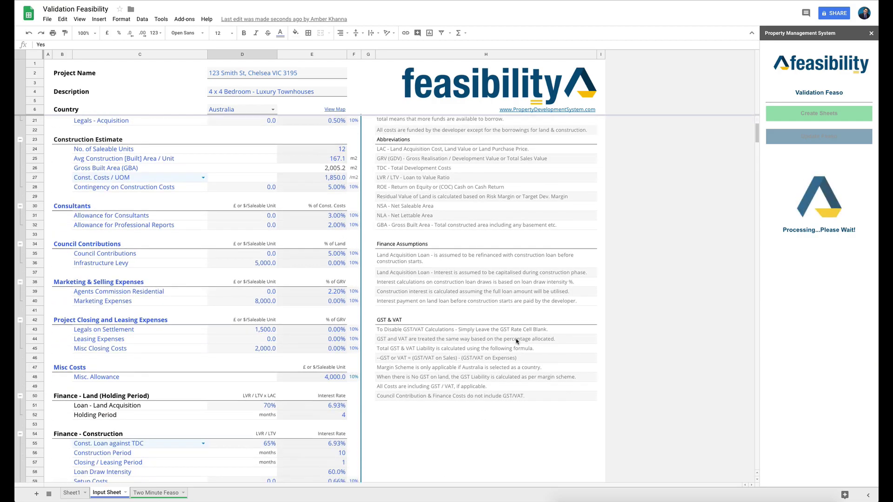
{"action": "scroll", "coordinate": [429, 283], "scroll_direction": "up", "scroll_amount": 5}
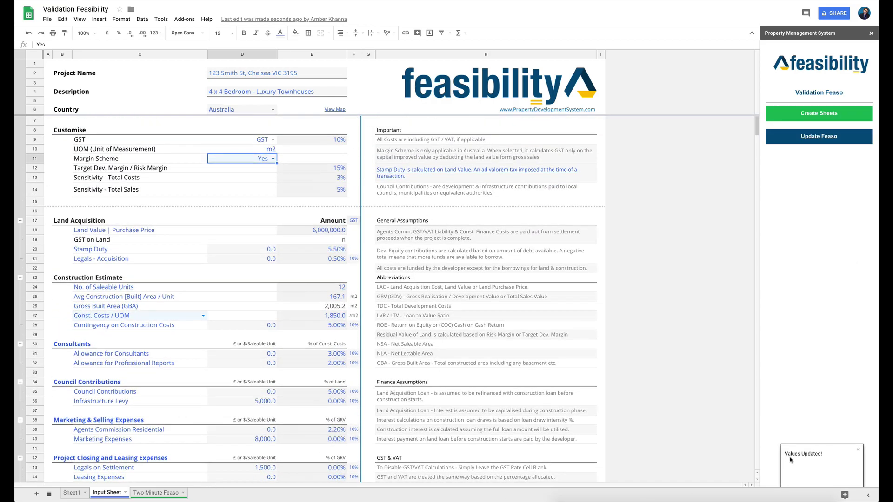
- Review the Two Minute Feaso sheet's cost per unit, total costs and GST/VAT from Land Acquisition through construction finance
{"action": "left_click", "coordinate": [146, 494]}
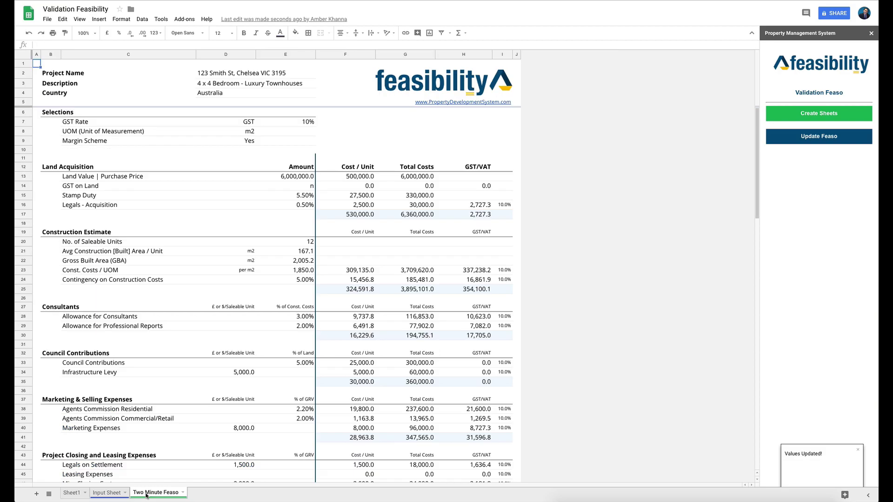
{"action": "left_click", "coordinate": [368, 261]}
{"action": "scroll", "coordinate": [369, 260], "scroll_direction": "down", "scroll_amount": 5}
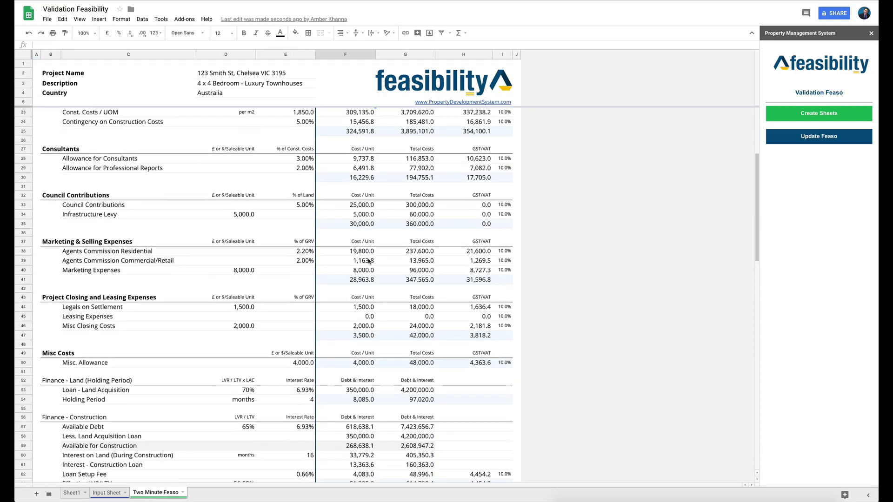
{"action": "scroll", "coordinate": [368, 261], "scroll_direction": "down", "scroll_amount": 4}
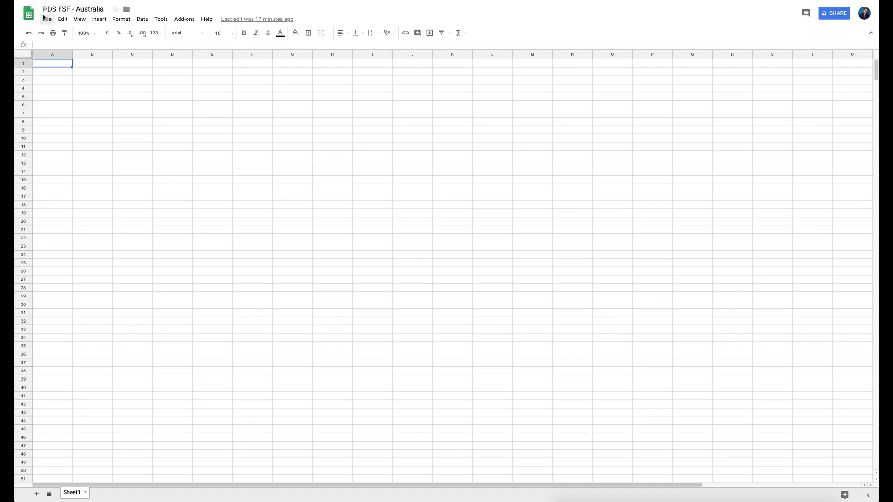
- Open Full Scale Feaso - Australia from the Property Development Financial Feasibility add-on in the PDS FSF - Australia spreadsheet
{"action": "left_click", "coordinate": [185, 19]}
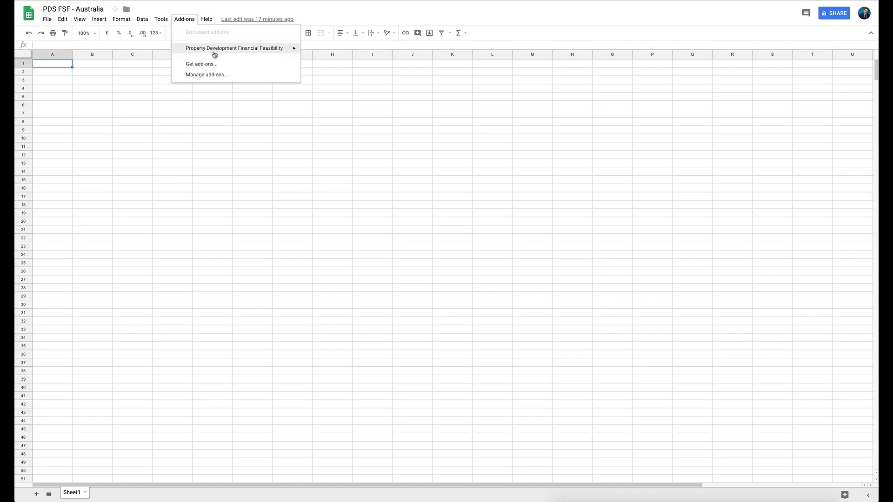
{"action": "mouse_move", "coordinate": [215, 51]}
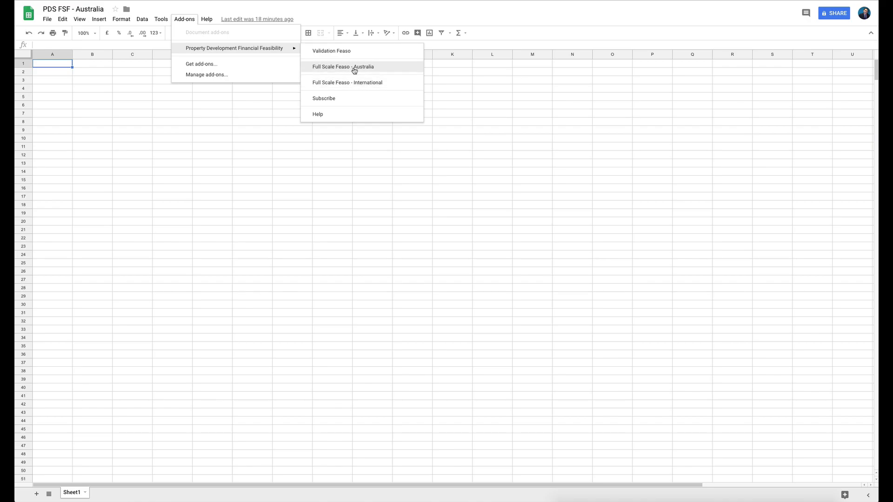
{"action": "left_click", "coordinate": [359, 74]}
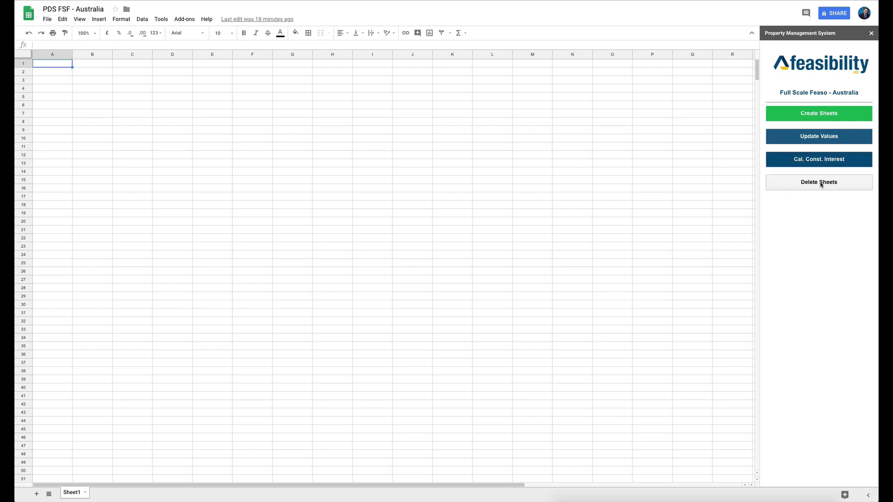
- Create the Full Scale Feaso - Australia sheets, check the Dashboard sheet, and dismiss the completion message
{"action": "left_click", "coordinate": [820, 116]}
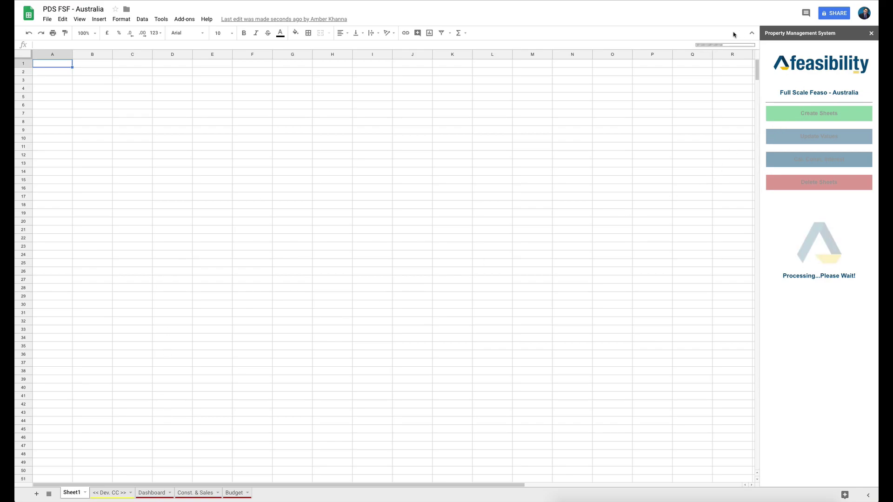
{"action": "left_click", "coordinate": [157, 493]}
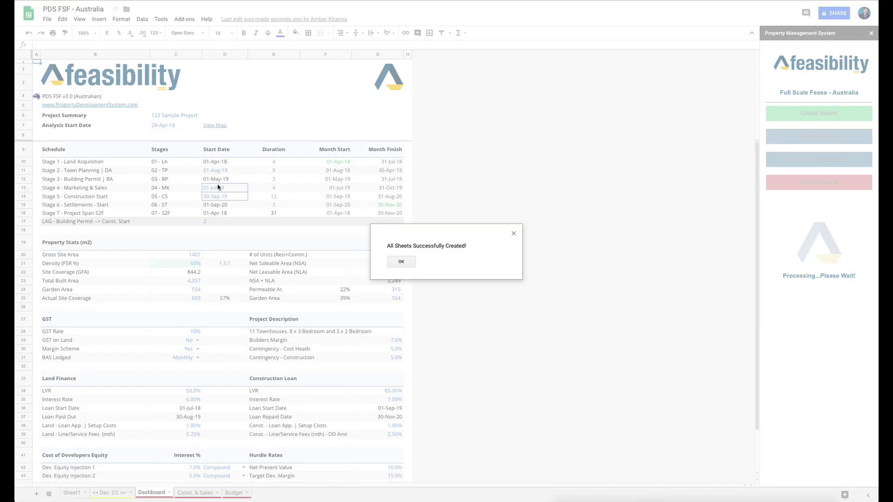
{"action": "left_click", "coordinate": [401, 261]}
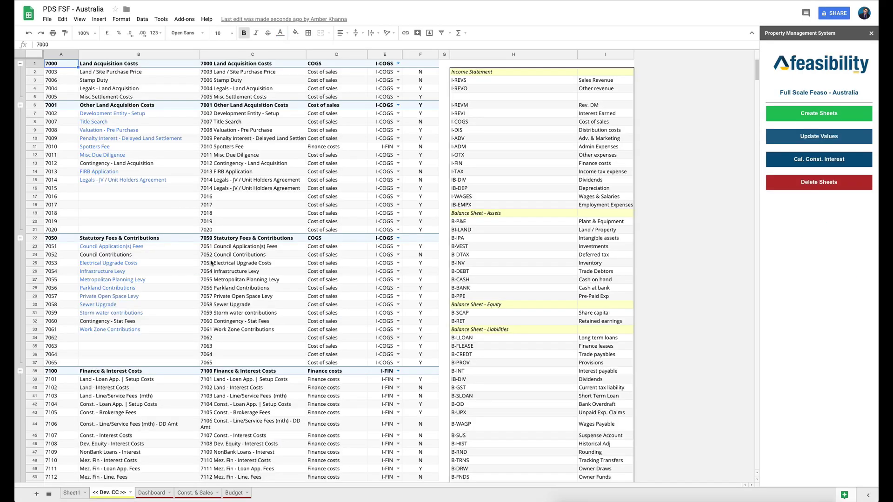
- Examine the cost codes on the Dev. CC sheet and the schedule, property stats and finance settings on the Dashboard sheet
{"action": "left_click", "coordinate": [120, 139]}
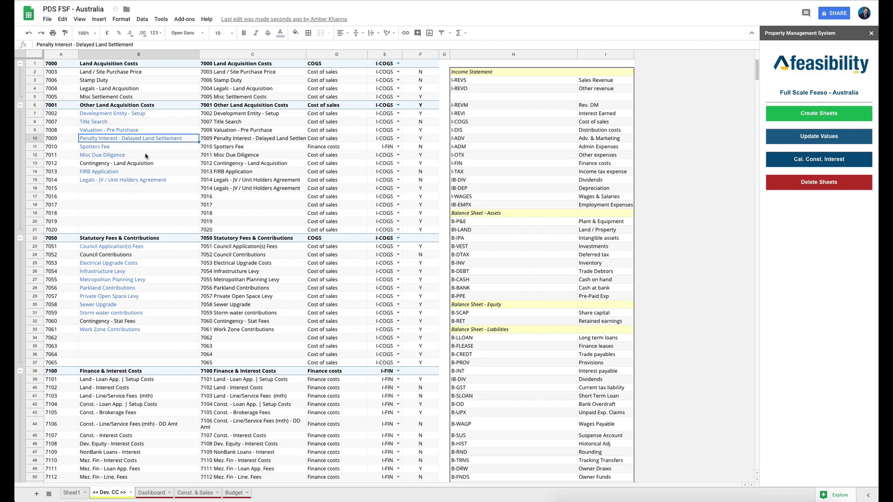
{"action": "left_click", "coordinate": [152, 494]}
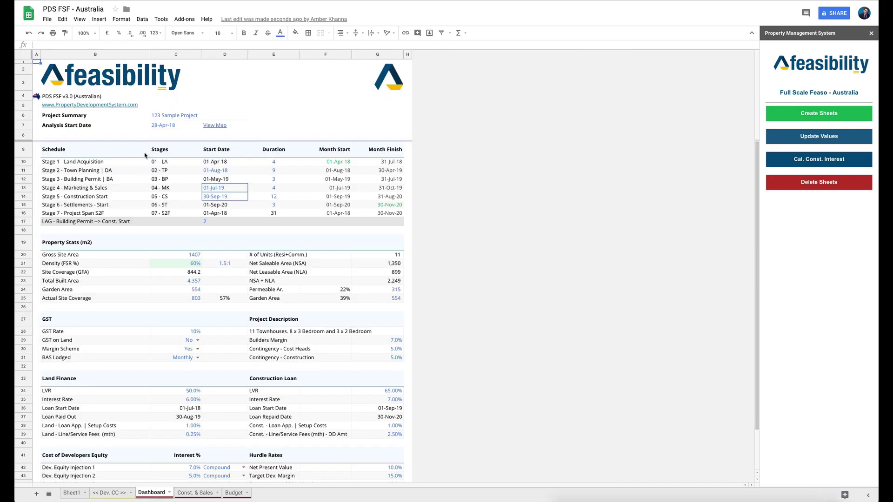
{"action": "scroll", "coordinate": [227, 408], "scroll_direction": "down", "scroll_amount": 2}
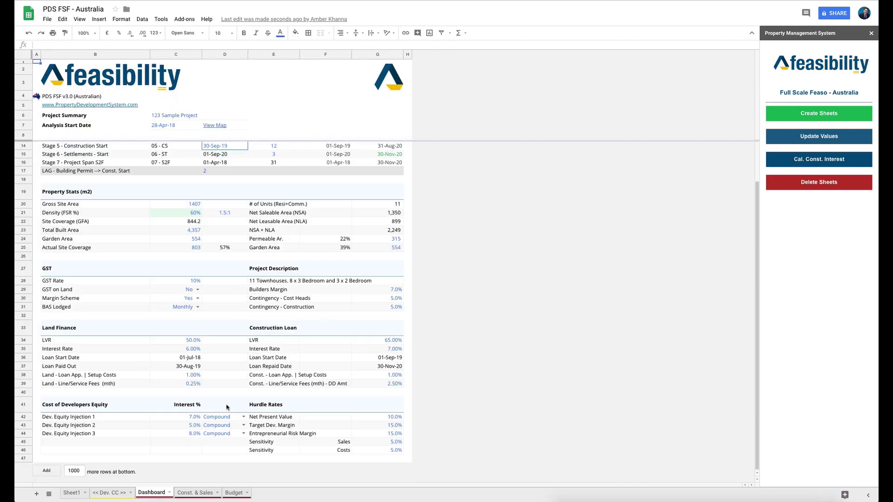
{"action": "scroll", "coordinate": [228, 407], "scroll_direction": "up", "scroll_amount": 2}
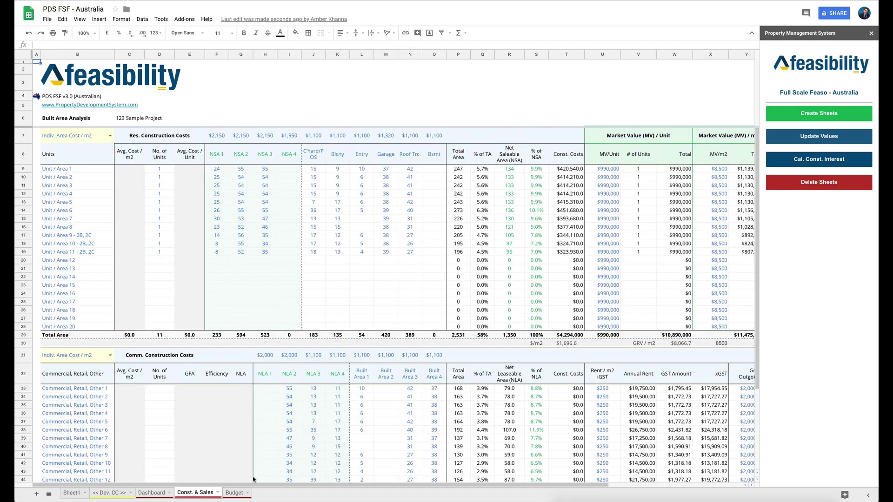
- Check the Const. & Sales sheet, and examine the Budget sheet's items from Revenue down to Permit Fees
{"action": "left_click", "coordinate": [194, 494]}
{"action": "left_click", "coordinate": [234, 493]}
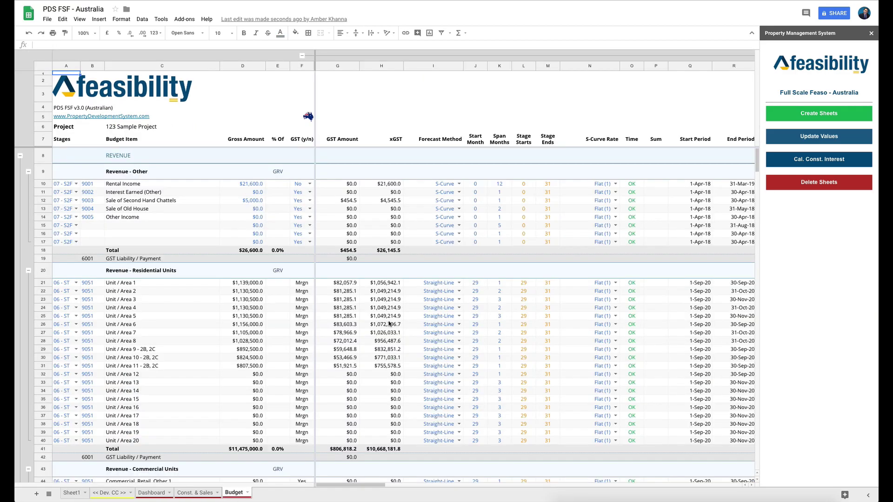
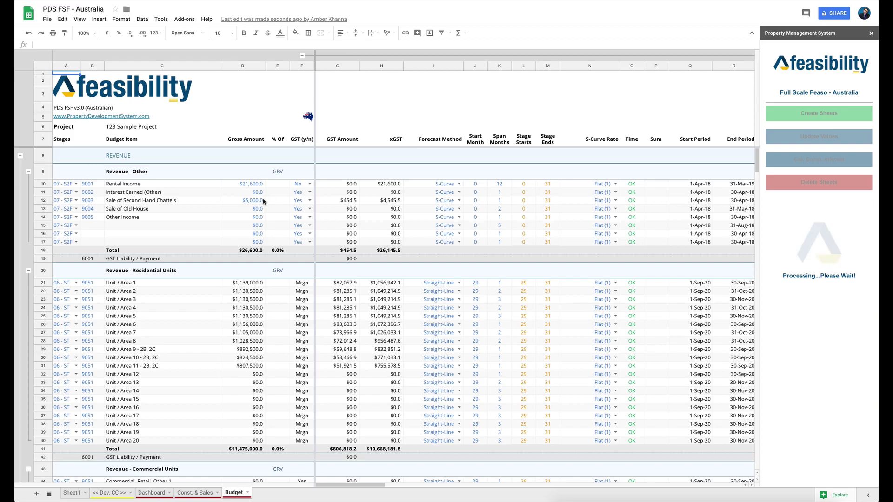
{"action": "scroll", "coordinate": [263, 201], "scroll_direction": "down", "scroll_amount": 6}
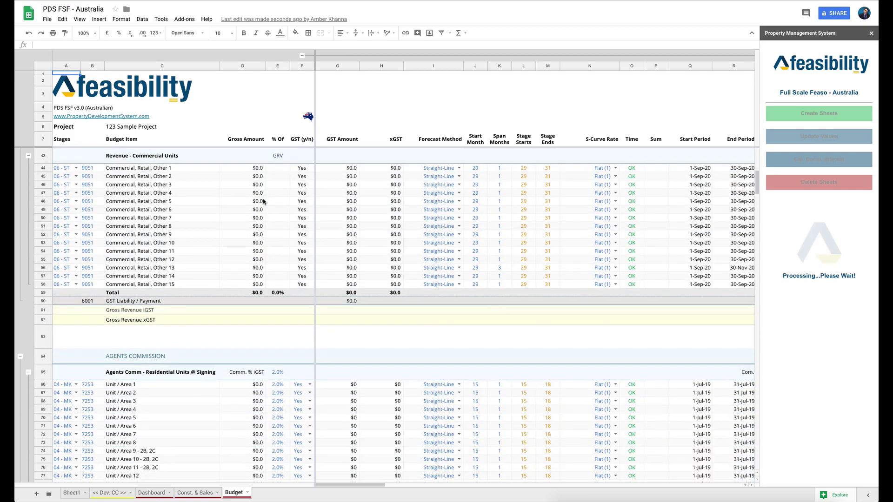
{"action": "scroll", "coordinate": [264, 201], "scroll_direction": "down", "scroll_amount": 15}
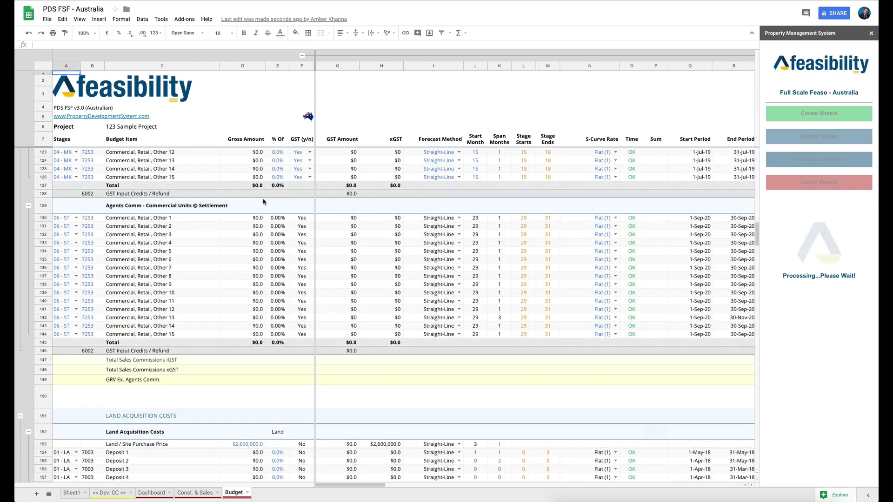
{"action": "scroll", "coordinate": [263, 201], "scroll_direction": "down", "scroll_amount": 8}
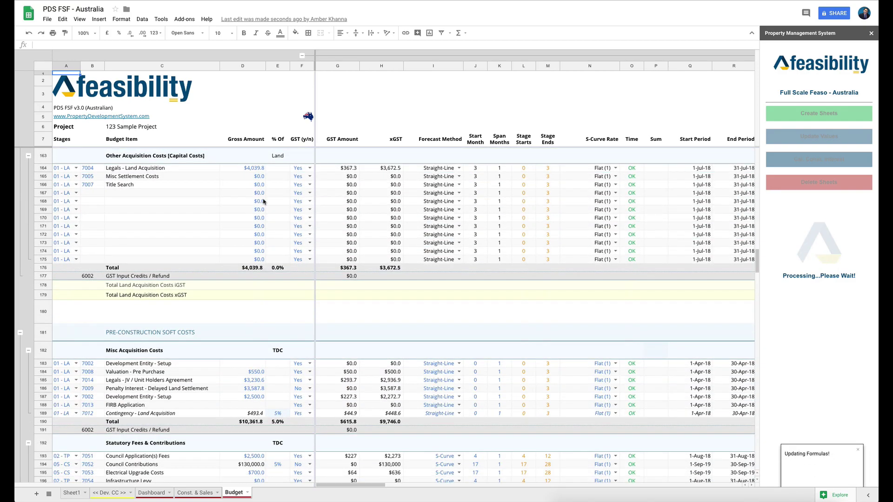
{"action": "scroll", "coordinate": [263, 201], "scroll_direction": "down", "scroll_amount": 2}
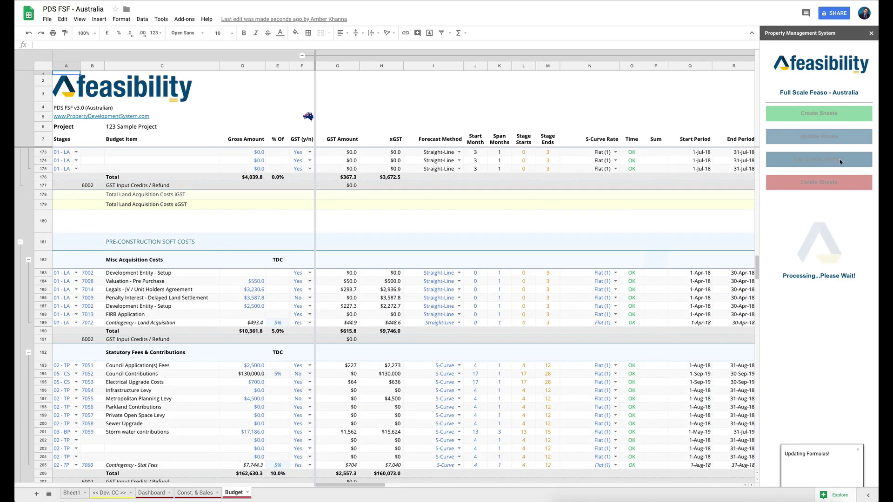
{"action": "scroll", "coordinate": [189, 248], "scroll_direction": "down", "scroll_amount": 10}
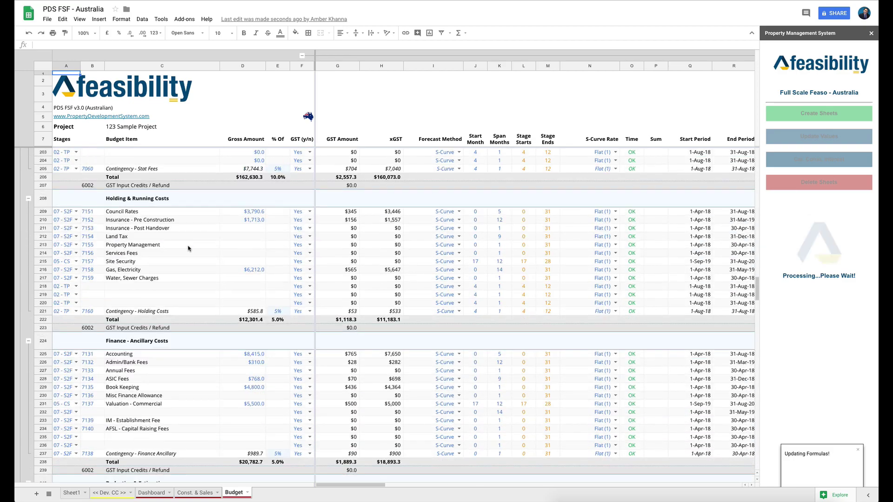
{"action": "scroll", "coordinate": [188, 248], "scroll_direction": "down", "scroll_amount": 3}
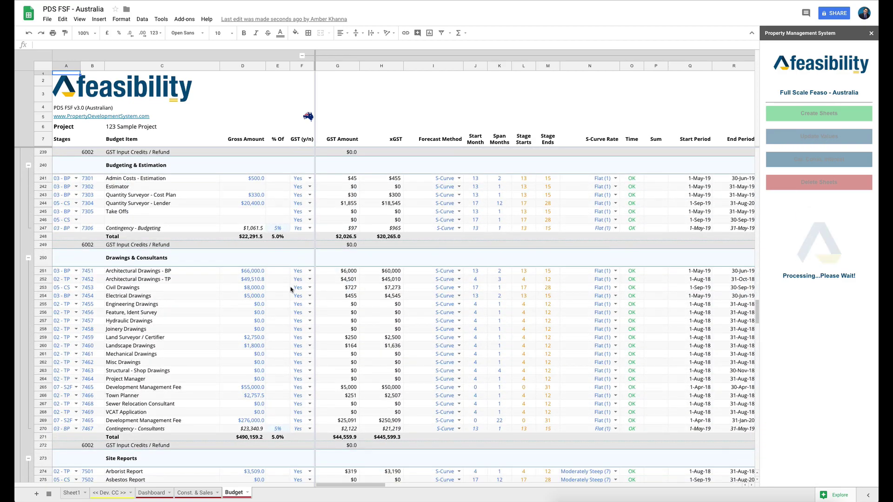
{"action": "scroll", "coordinate": [270, 292], "scroll_direction": "down", "scroll_amount": 6}
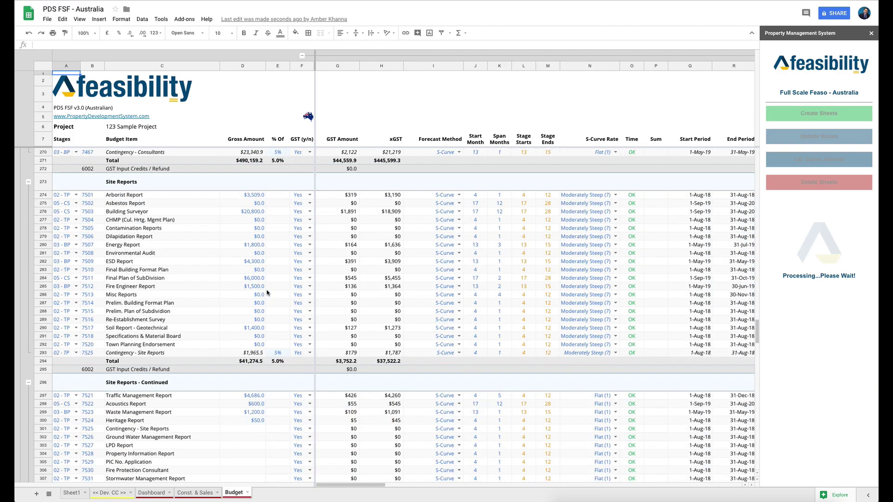
{"action": "scroll", "coordinate": [267, 293], "scroll_direction": "down", "scroll_amount": 5}
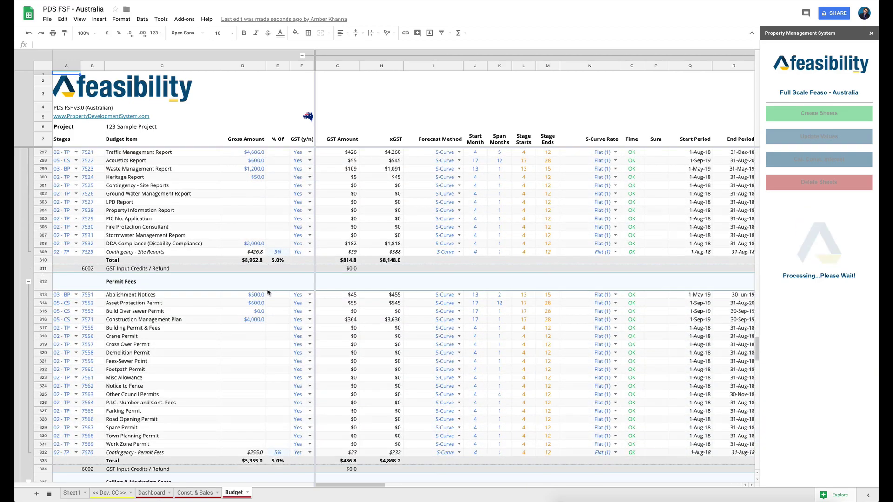
- Look over the Budget sheet's monthly periods, and collapse the detail column group between the GST (y/n) column and the timeline
{"action": "scroll", "coordinate": [320, 276], "scroll_direction": "right", "scroll_amount": 10}
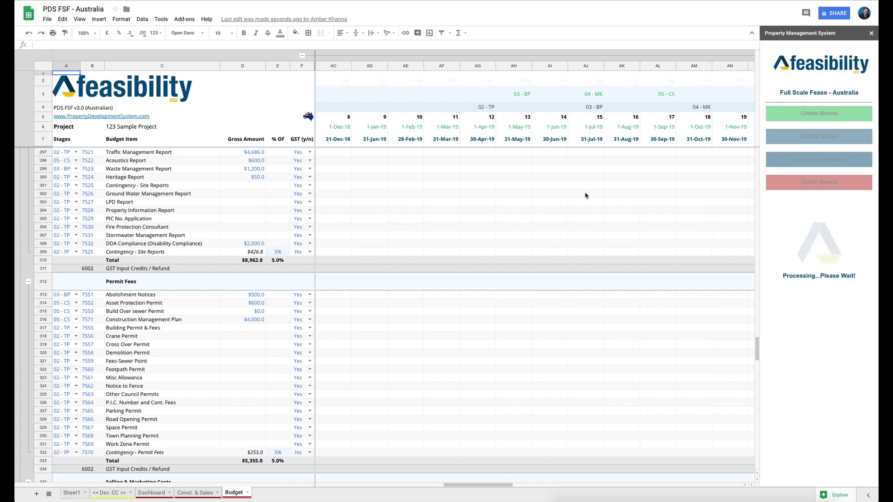
{"action": "scroll", "coordinate": [377, 230], "scroll_direction": "up", "scroll_amount": 6}
{"action": "scroll", "coordinate": [440, 206], "scroll_direction": "left", "scroll_amount": 10}
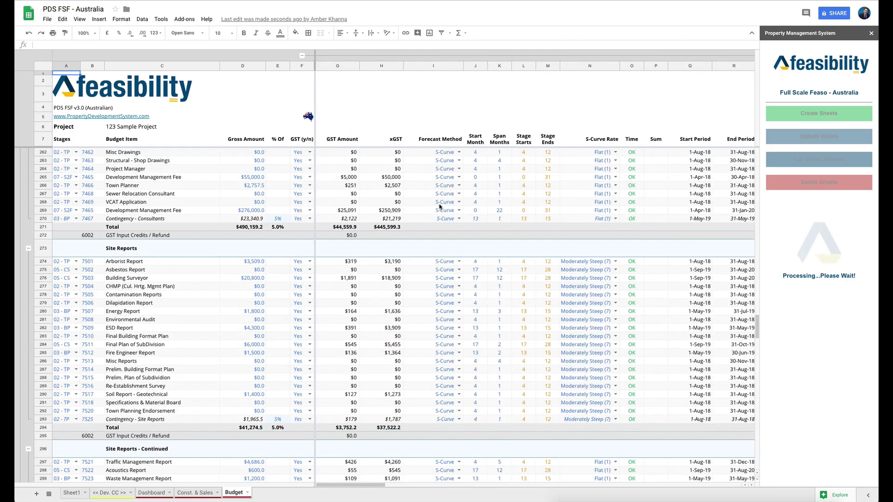
{"action": "scroll", "coordinate": [439, 207], "scroll_direction": "right", "scroll_amount": 10}
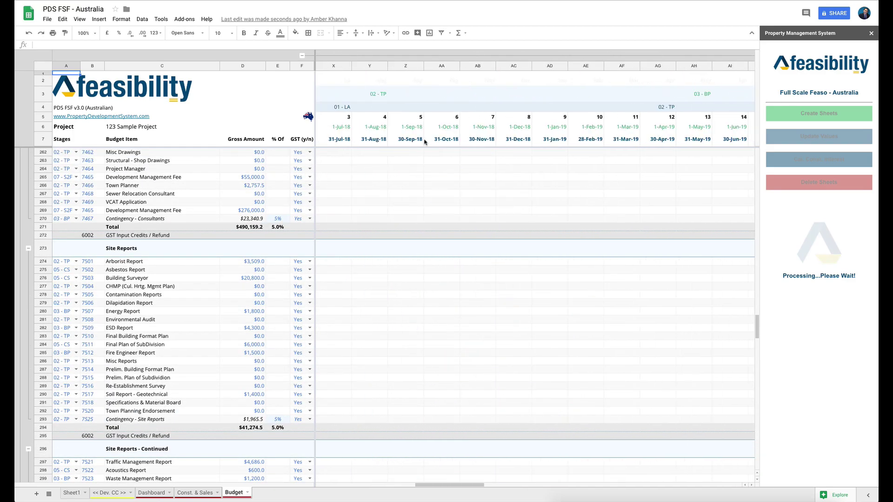
{"action": "scroll", "coordinate": [438, 206], "scroll_direction": "left", "scroll_amount": 8}
{"action": "scroll", "coordinate": [421, 141], "scroll_direction": "left", "scroll_amount": 1}
{"action": "left_click", "coordinate": [302, 56]}
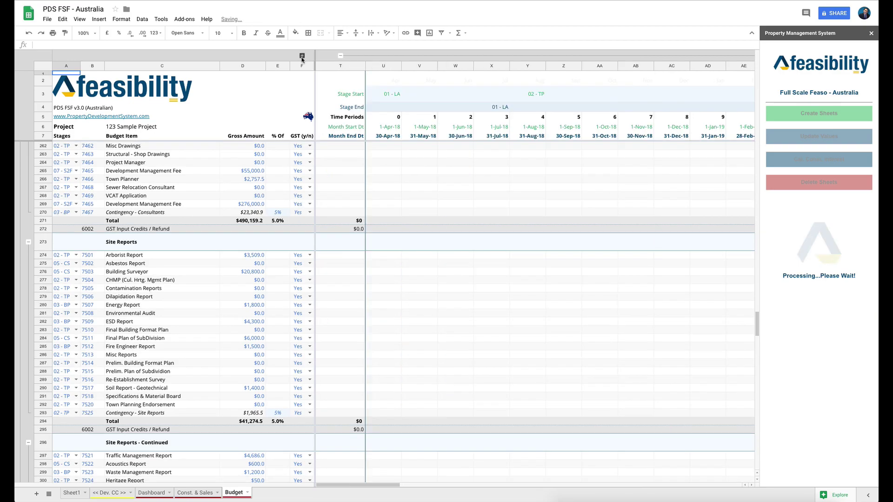
- Try to collapse the Budgeting & Estimation row group in the Budget sheet
{"action": "scroll", "coordinate": [47, 210], "scroll_direction": "up", "scroll_amount": 10}
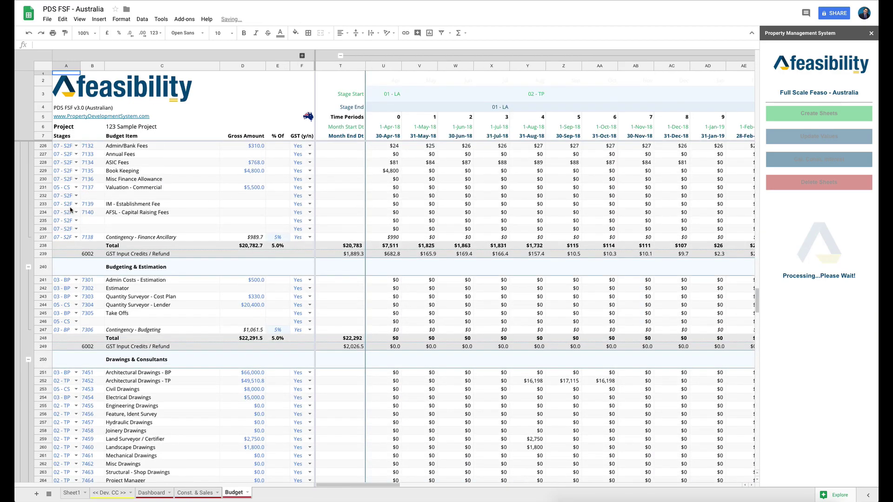
{"action": "left_click", "coordinate": [29, 272]}
{"action": "scroll", "coordinate": [89, 214], "scroll_direction": "up", "scroll_amount": 12}
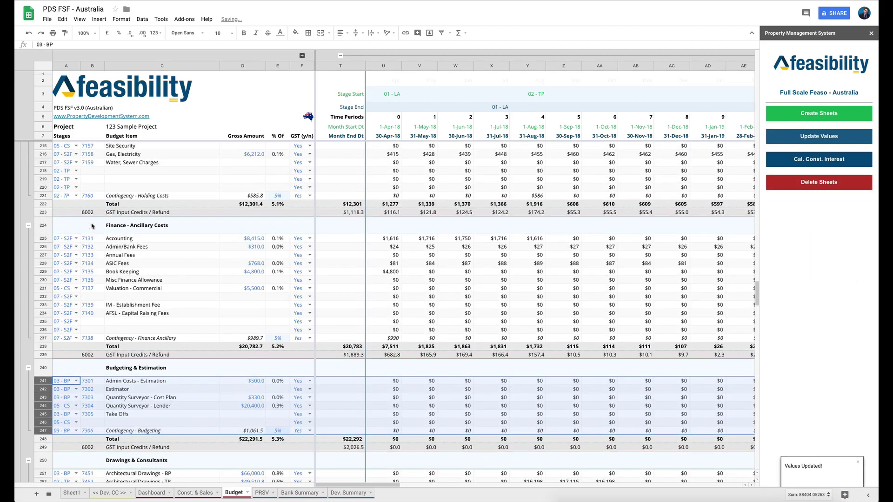
- Collapse the Pre-Construction Soft Costs row group in the Budget sheet and expand it again
{"action": "scroll", "coordinate": [91, 226], "scroll_direction": "up", "scroll_amount": 5}
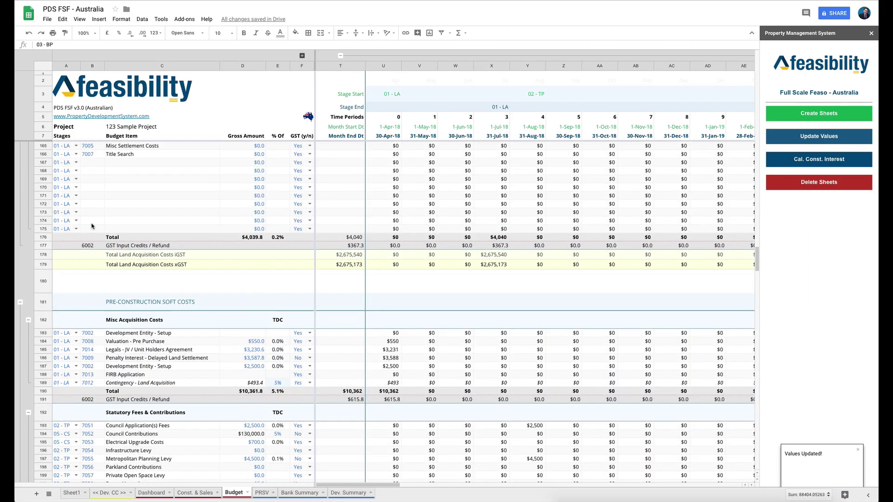
{"action": "left_click", "coordinate": [21, 302]}
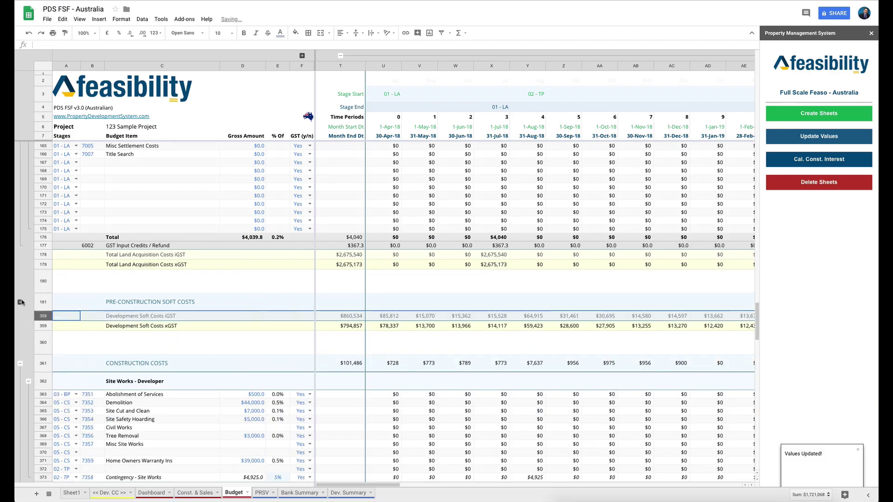
{"action": "left_click", "coordinate": [20, 303]}
- Look over the Budget sheet from the soft costs through construction costs, GST and Land Finance down to Construction Finance
{"action": "scroll", "coordinate": [158, 208], "scroll_direction": "down", "scroll_amount": 18}
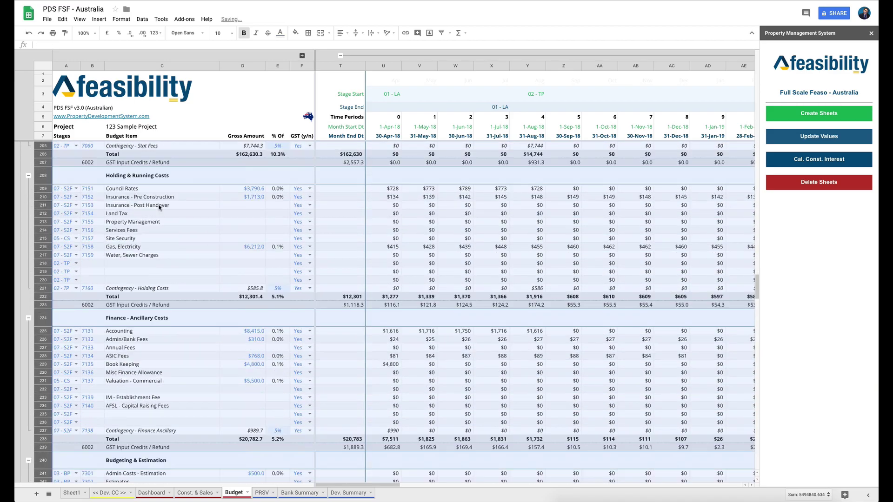
{"action": "scroll", "coordinate": [159, 207], "scroll_direction": "down", "scroll_amount": 20}
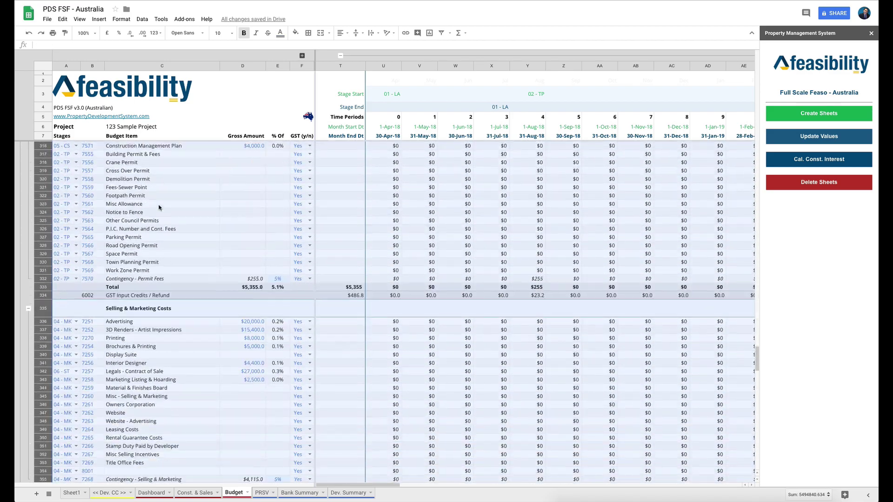
{"action": "scroll", "coordinate": [158, 208], "scroll_direction": "down", "scroll_amount": 4}
{"action": "left_click", "coordinate": [212, 200]}
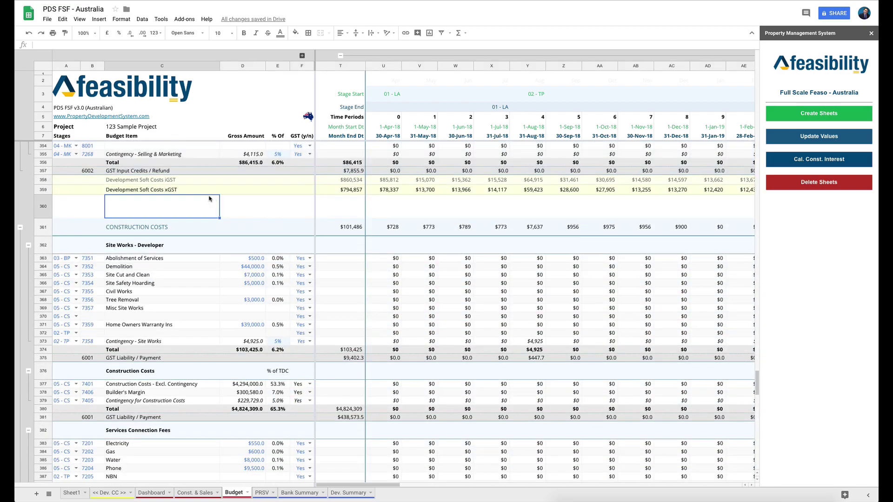
{"action": "scroll", "coordinate": [134, 325], "scroll_direction": "down", "scroll_amount": 16}
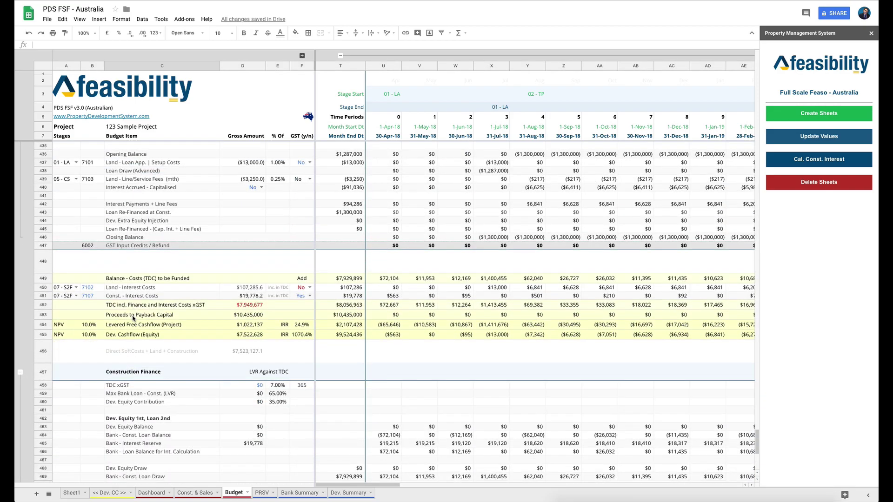
{"action": "scroll", "coordinate": [203, 216], "scroll_direction": "up", "scroll_amount": 3}
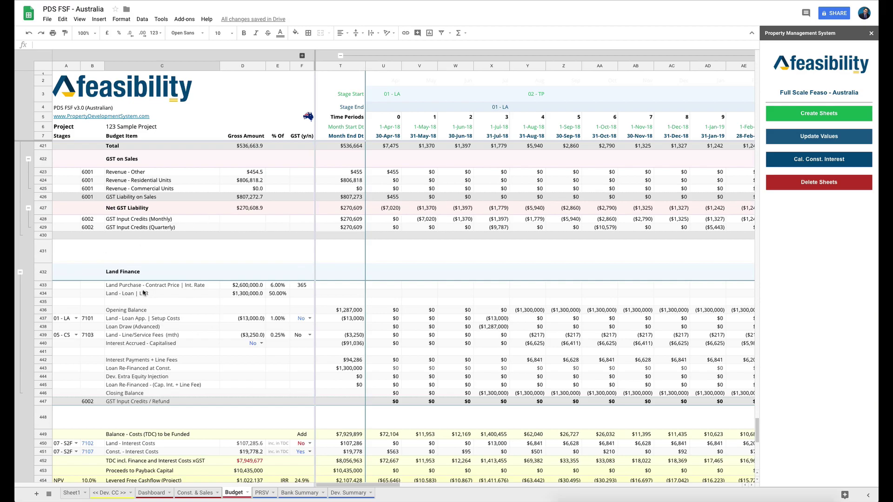
{"action": "scroll", "coordinate": [154, 277], "scroll_direction": "down", "scroll_amount": 5}
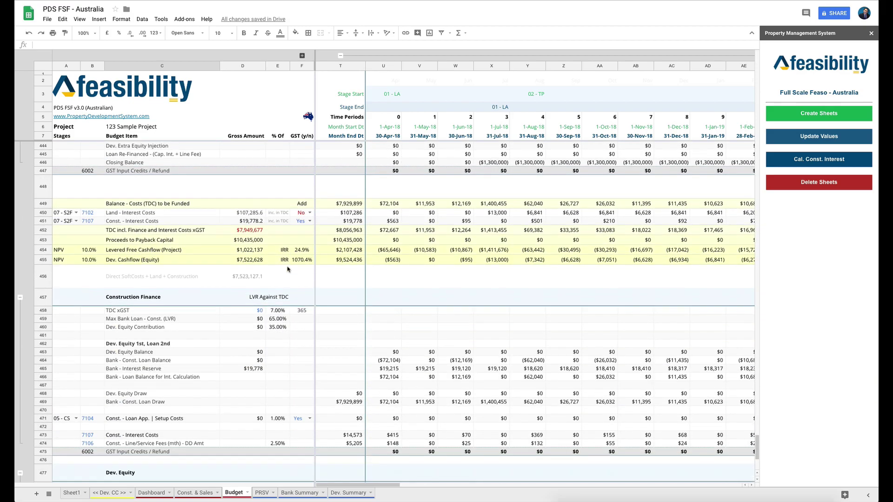
- Set the Construction Finance TDC xGST amount to 7929899 and run the add-on's construction interest calculation
{"action": "left_click", "coordinate": [241, 303]}
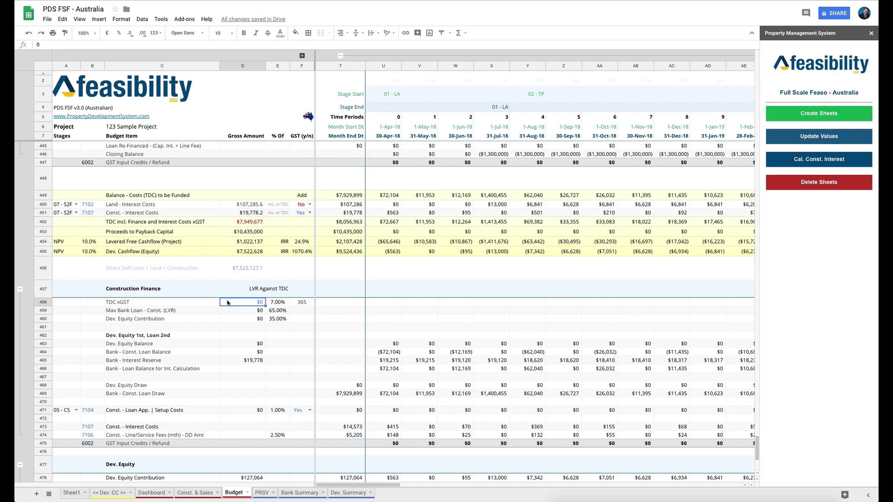
{"action": "type", "text": "7929899"}
{"action": "key", "text": "Return"}
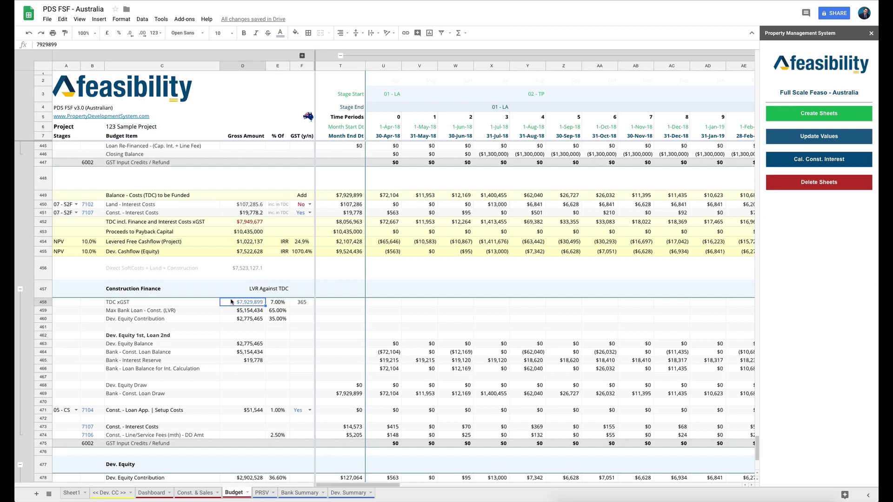
{"action": "left_click", "coordinate": [825, 160]}
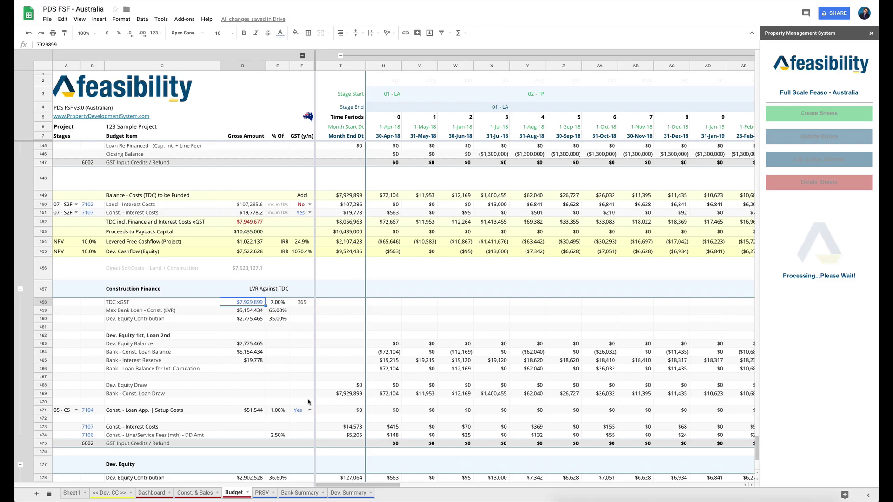
- Collapse the GST row group above Land Finance in the Budget sheet and select the GST heading cell
{"action": "scroll", "coordinate": [211, 363], "scroll_direction": "up", "scroll_amount": 6}
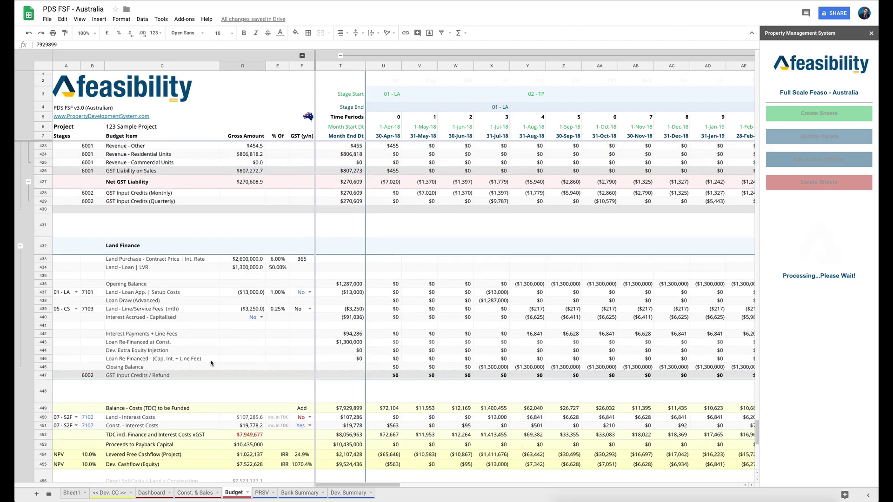
{"action": "scroll", "coordinate": [210, 363], "scroll_direction": "up", "scroll_amount": 3}
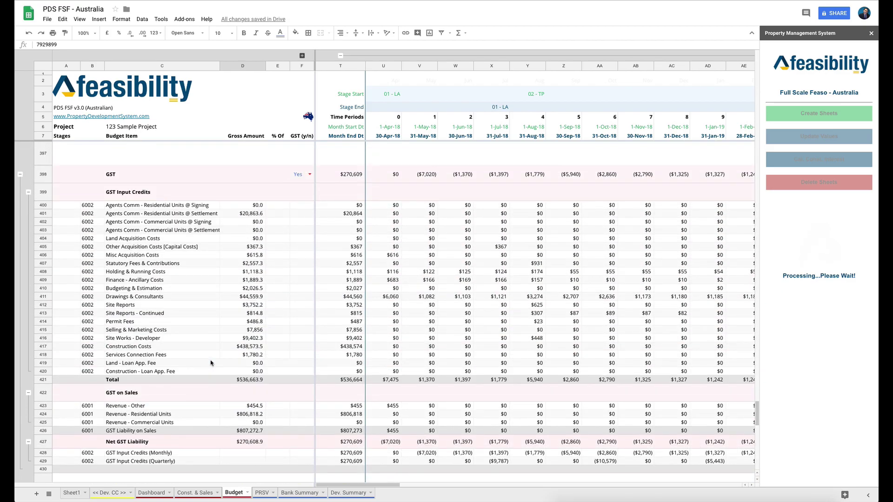
{"action": "left_click", "coordinate": [20, 175]}
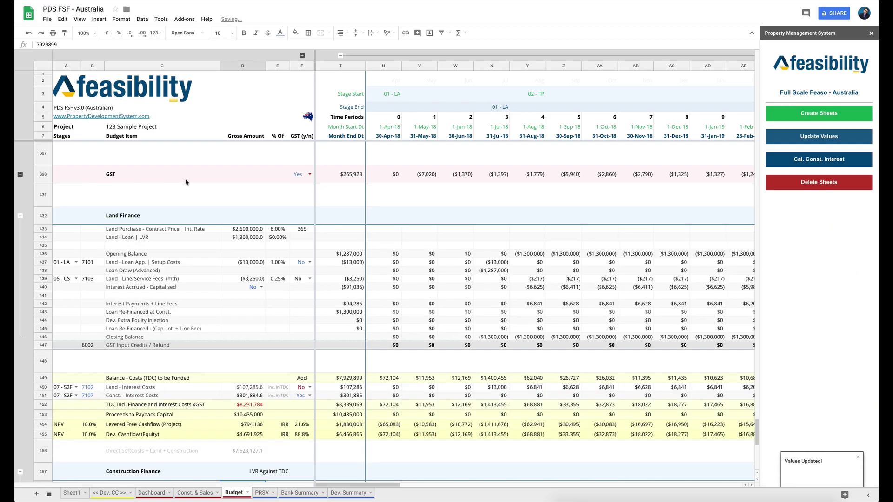
{"action": "left_click", "coordinate": [127, 176]}
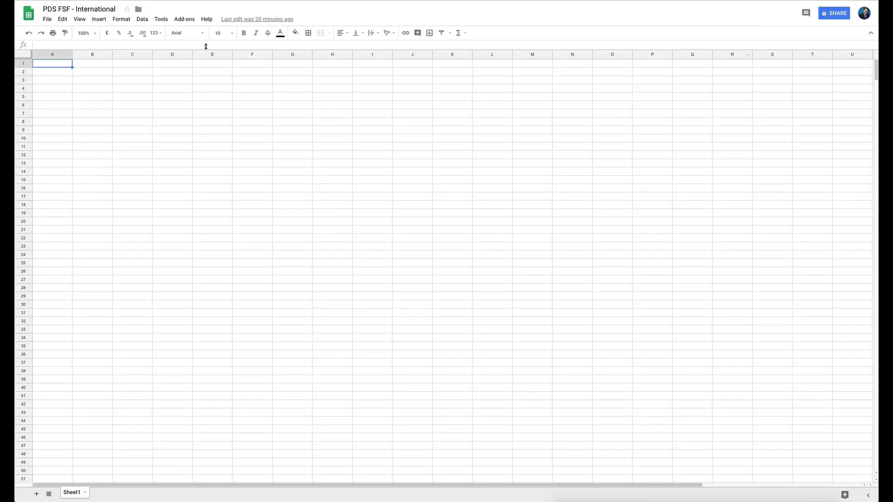
- Show the Property Development Financial Feasibility add-on options in the PDS FSF - International spreadsheet
{"action": "left_click", "coordinate": [184, 19]}
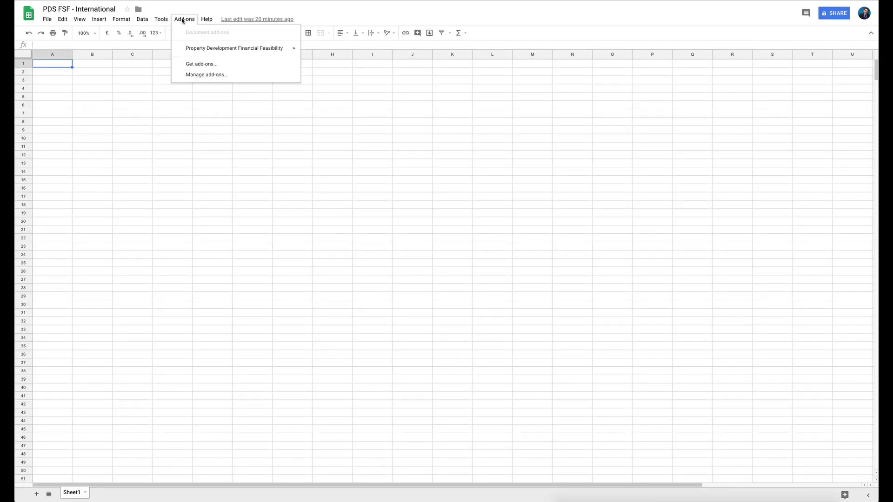
{"action": "mouse_move", "coordinate": [259, 50]}
{"action": "left_click", "coordinate": [345, 84]}
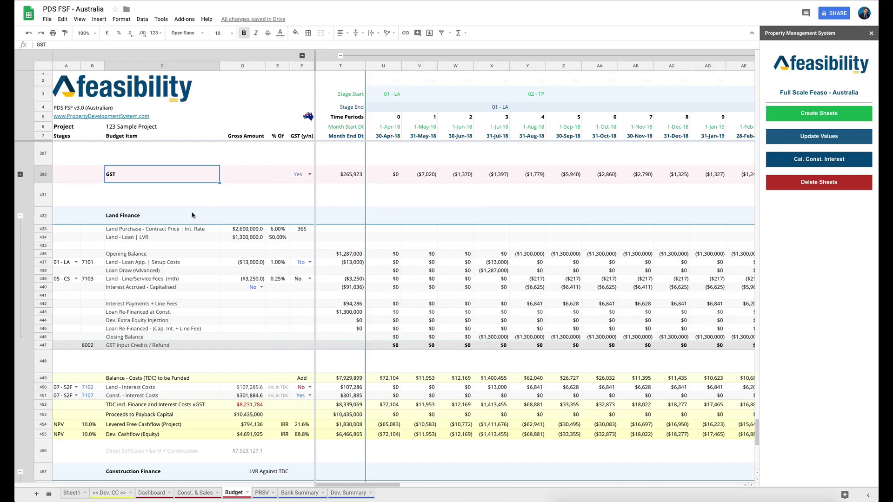
- Review the Budget sheet's Land Finance, Construction Finance and Dev. Equity sections, and check the PRSV sheet
{"action": "scroll", "coordinate": [217, 219], "scroll_direction": "down", "scroll_amount": 3}
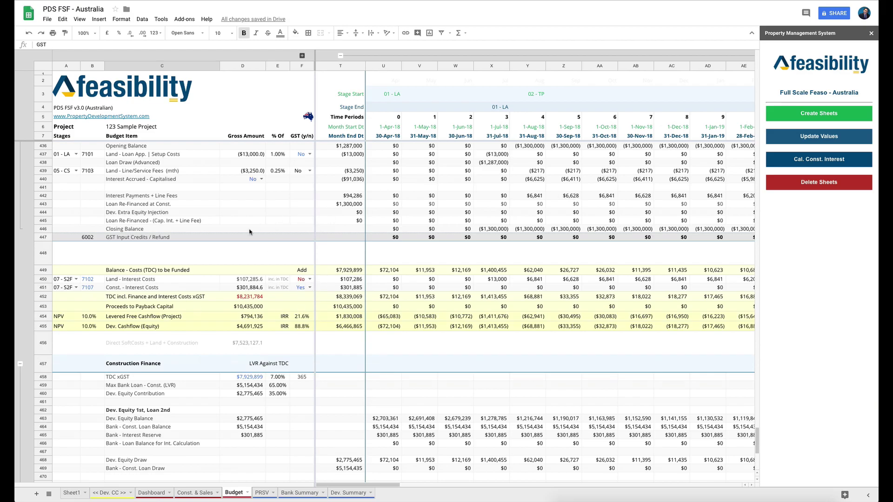
{"action": "scroll", "coordinate": [263, 272], "scroll_direction": "down", "scroll_amount": 2}
{"action": "scroll", "coordinate": [262, 272], "scroll_direction": "down", "scroll_amount": 2}
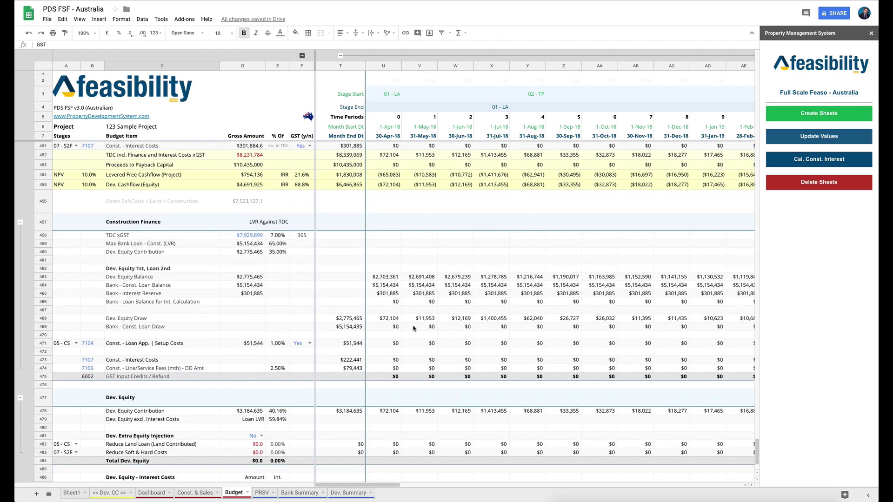
{"action": "left_click", "coordinate": [260, 493]}
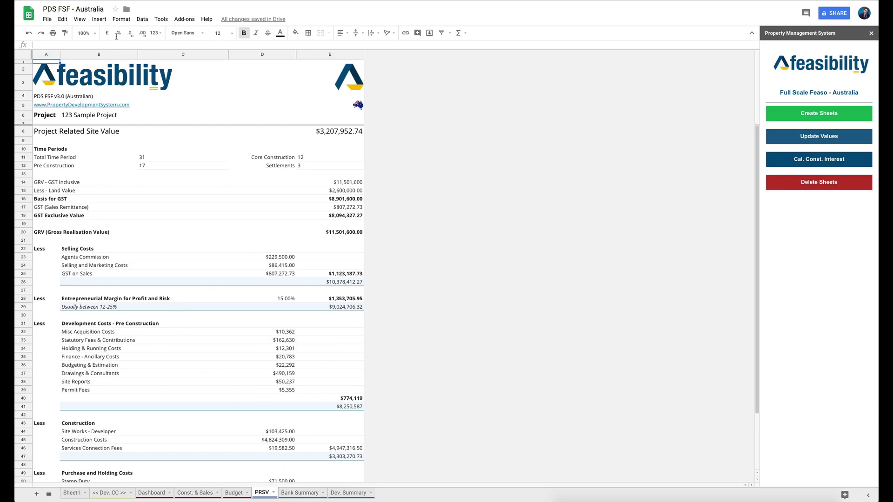
- Examine the project returns and the sales and costs sensitivity tables on the Bank Summary sheet
{"action": "left_click", "coordinate": [298, 494]}
{"action": "scroll", "coordinate": [303, 246], "scroll_direction": "down", "scroll_amount": 12}
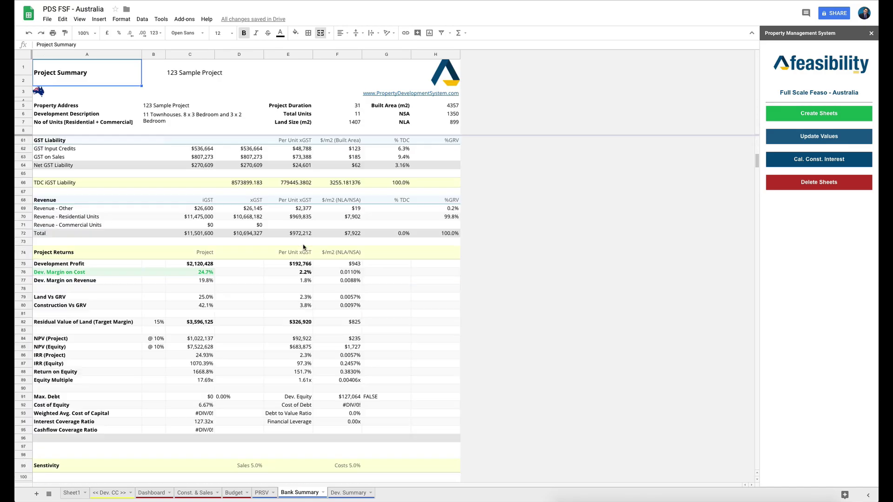
{"action": "scroll", "coordinate": [303, 246], "scroll_direction": "up", "scroll_amount": 2}
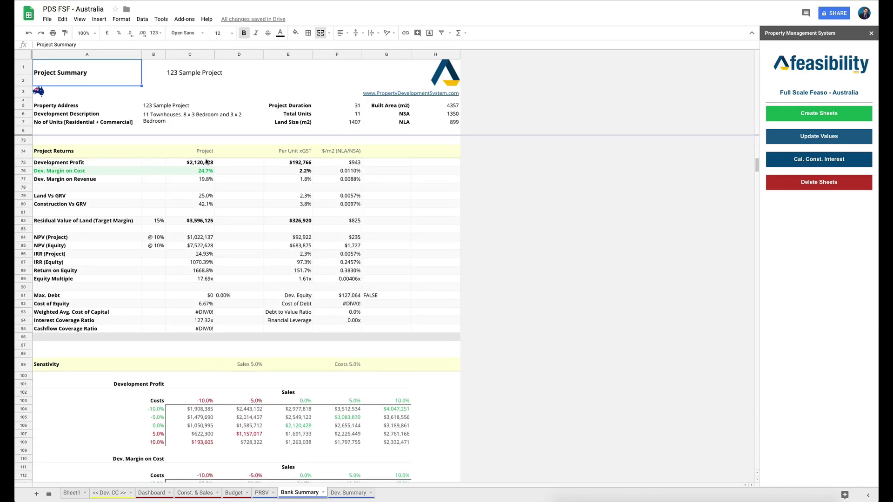
{"action": "scroll", "coordinate": [254, 227], "scroll_direction": "down", "scroll_amount": 5}
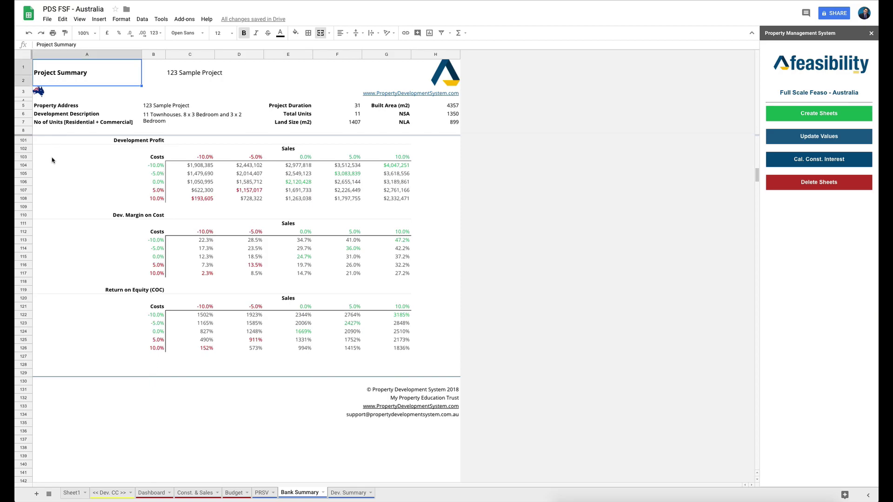
{"action": "scroll", "coordinate": [167, 196], "scroll_direction": "up", "scroll_amount": 1}
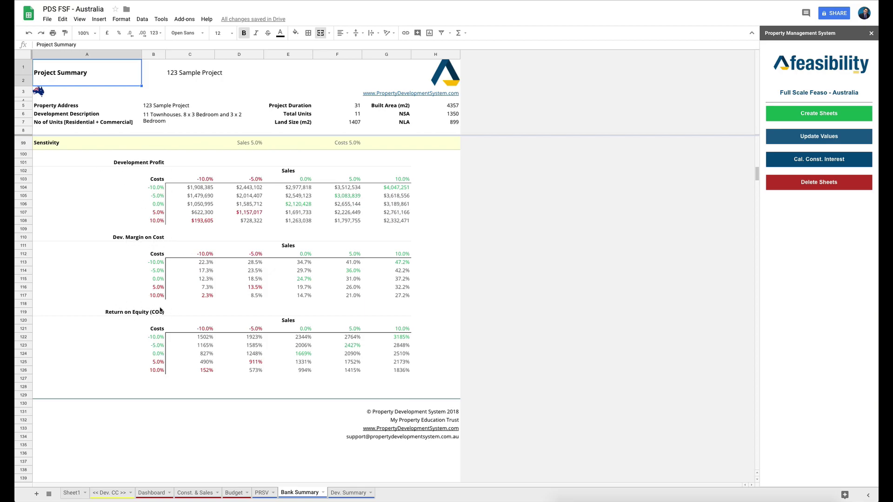
{"action": "scroll", "coordinate": [262, 309], "scroll_direction": "up", "scroll_amount": 10}
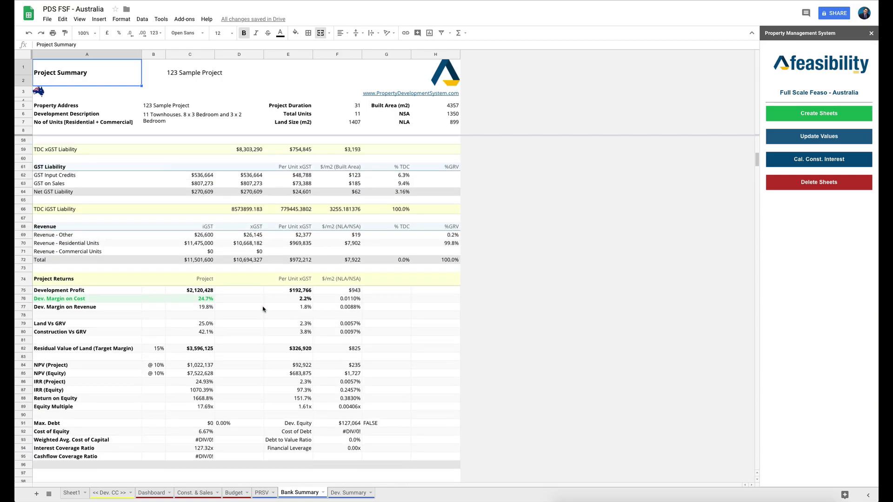
{"action": "scroll", "coordinate": [262, 310], "scroll_direction": "down", "scroll_amount": 3}
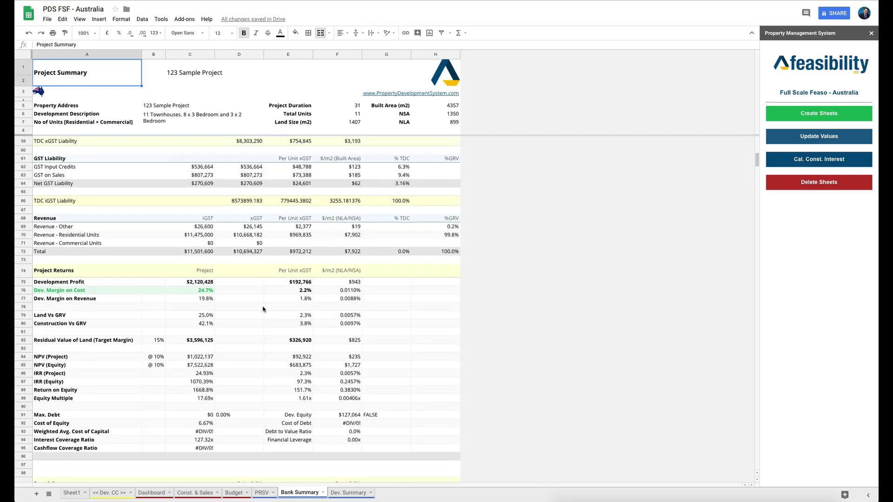
{"action": "scroll", "coordinate": [263, 309], "scroll_direction": "up", "scroll_amount": 1}
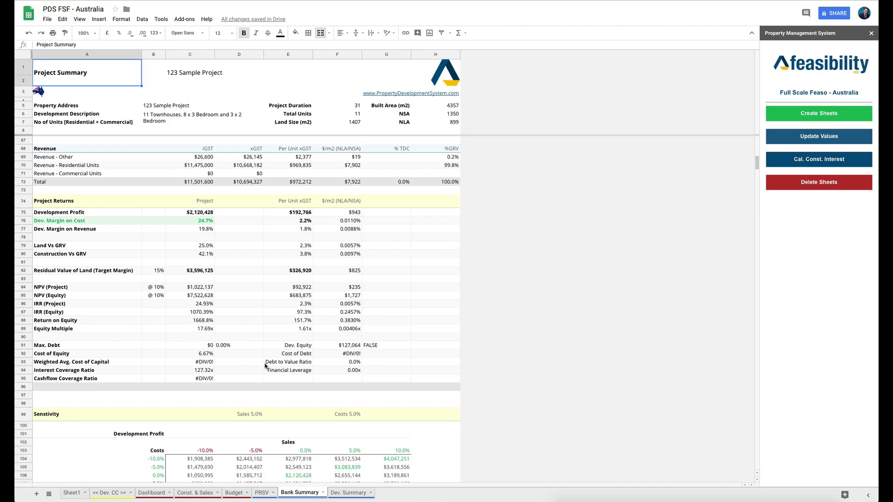
{"action": "scroll", "coordinate": [369, 414], "scroll_direction": "down", "scroll_amount": 3}
{"action": "scroll", "coordinate": [369, 413], "scroll_direction": "down", "scroll_amount": 3}
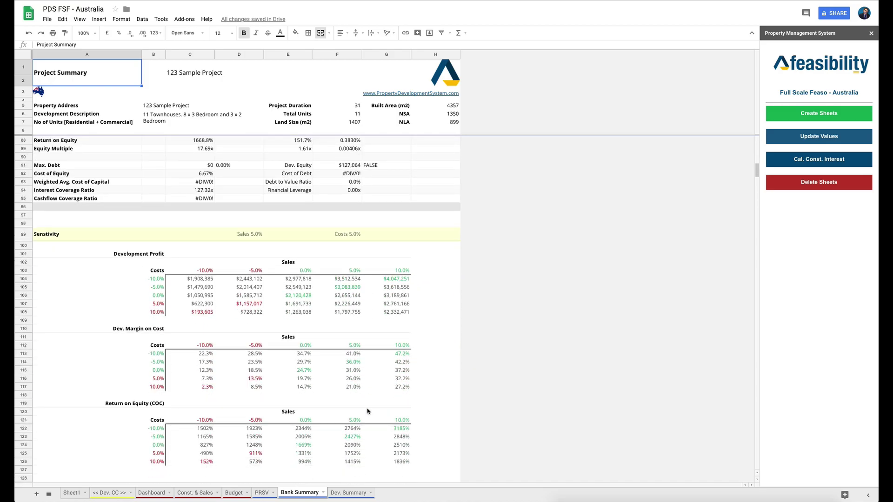
- Look over the Dev. Summary sheet's costs, revenue and returns, and check the schedule and cost sections on the Bank Summary sheet
{"action": "left_click", "coordinate": [356, 493]}
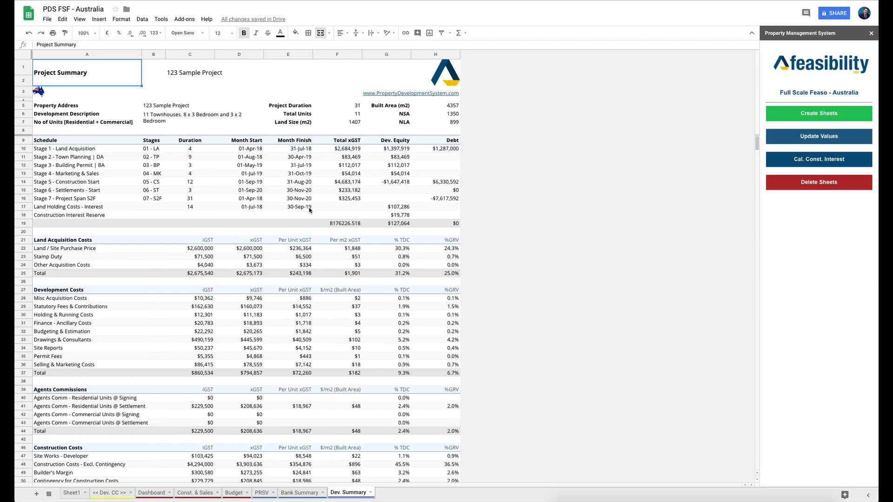
{"action": "scroll", "coordinate": [309, 209], "scroll_direction": "down", "scroll_amount": 10}
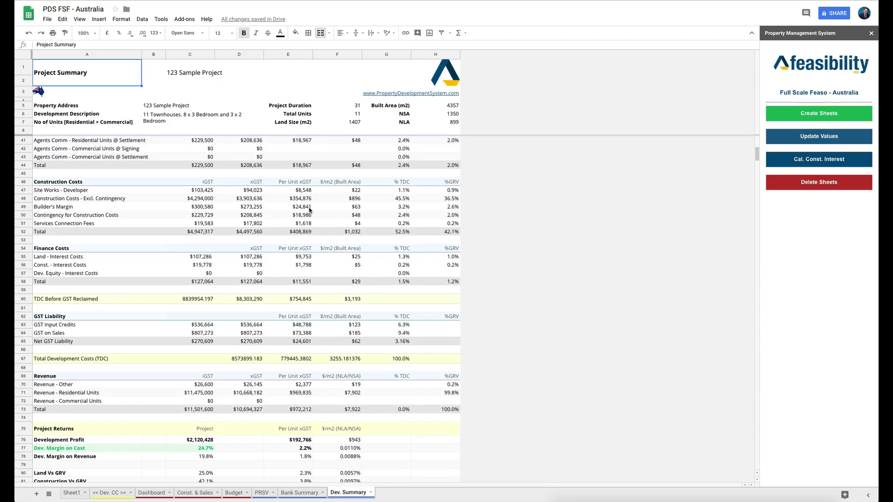
{"action": "scroll", "coordinate": [309, 209], "scroll_direction": "down", "scroll_amount": 1}
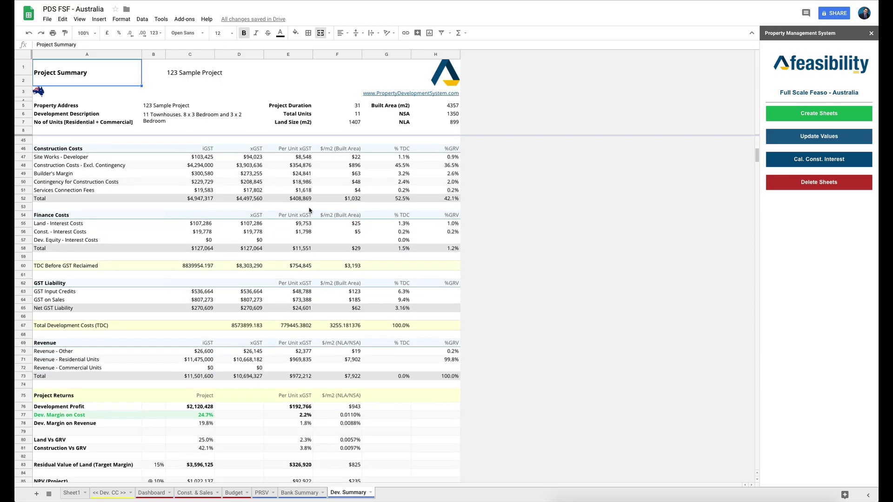
{"action": "left_click", "coordinate": [299, 493]}
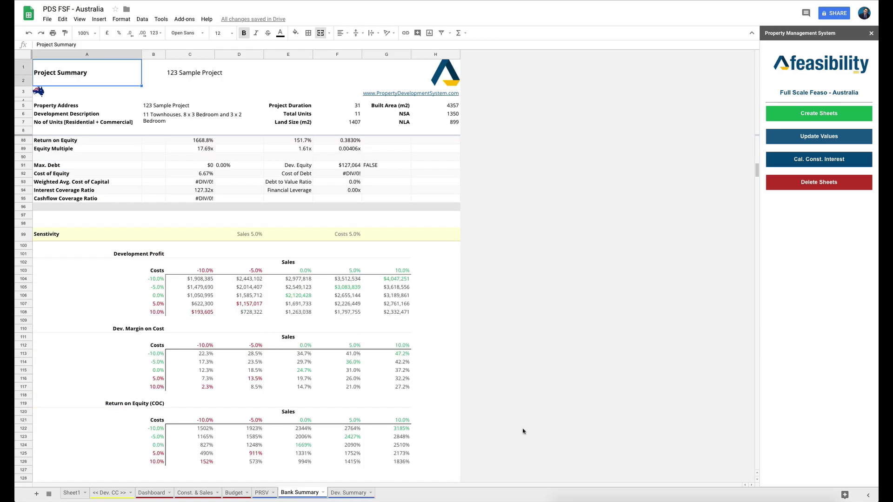
{"action": "scroll", "coordinate": [386, 342], "scroll_direction": "up", "scroll_amount": 13}
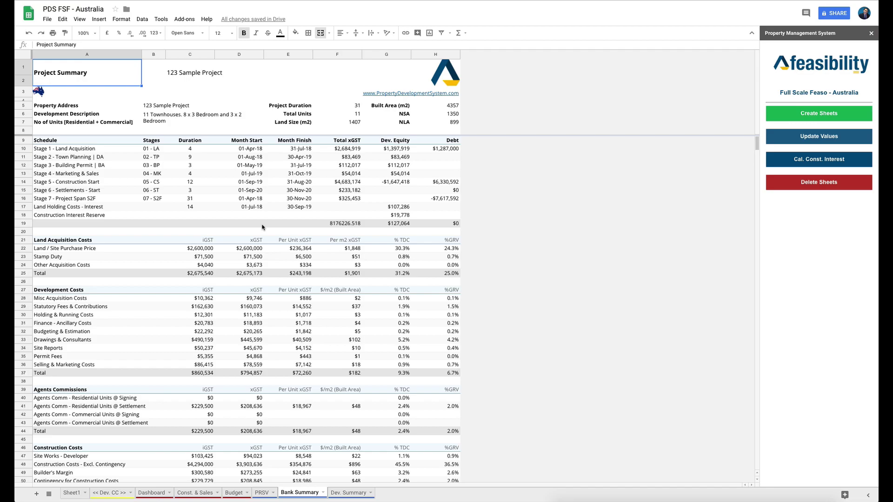
- Return to the Budget sheet and look back over its finance sections up to the Construction Costs section
{"action": "left_click", "coordinate": [234, 493]}
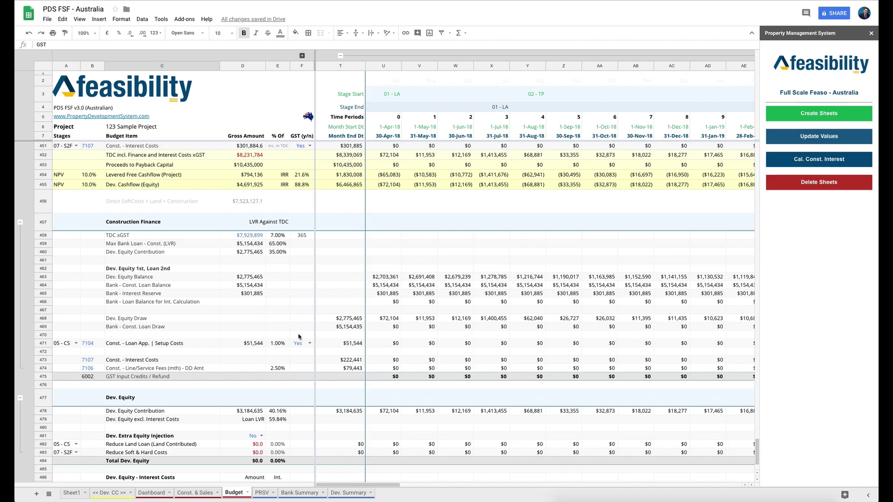
{"action": "scroll", "coordinate": [298, 336], "scroll_direction": "down", "scroll_amount": 3}
{"action": "scroll", "coordinate": [298, 337], "scroll_direction": "up", "scroll_amount": 20}
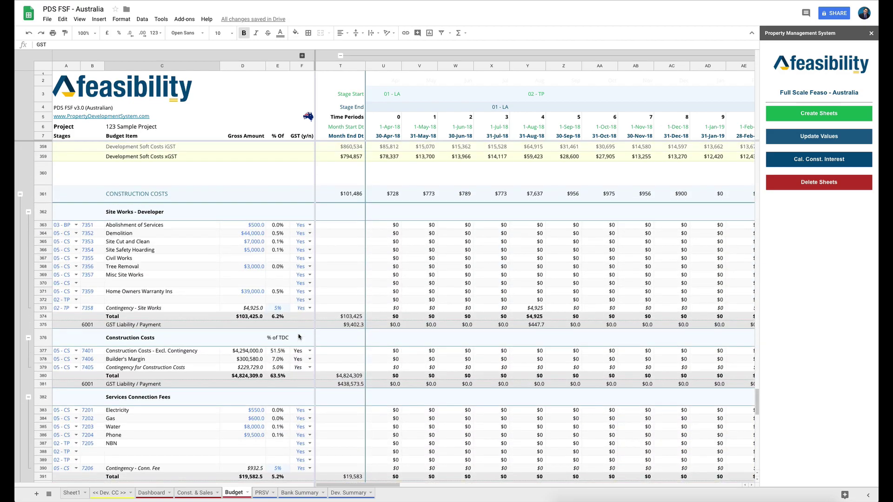
- Look back up the Australian model's Budget sheet through the Land Acquisition Costs, Agents Commission and revenue sections
{"action": "scroll", "coordinate": [298, 336], "scroll_direction": "up", "scroll_amount": 20}
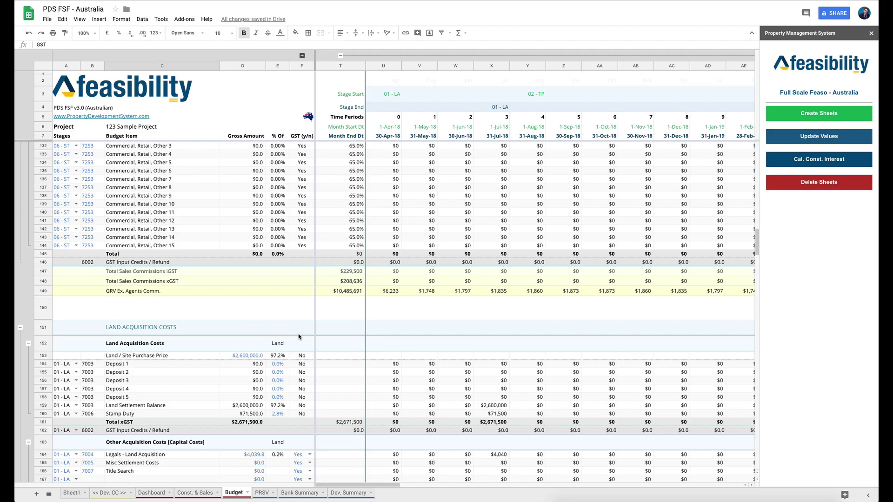
{"action": "scroll", "coordinate": [290, 283], "scroll_direction": "up", "scroll_amount": 20}
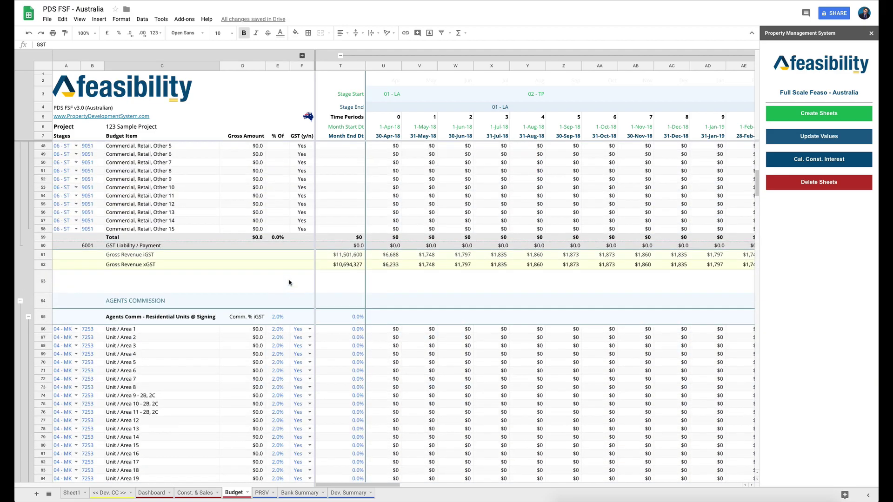
{"action": "scroll", "coordinate": [289, 283], "scroll_direction": "up", "scroll_amount": 13}
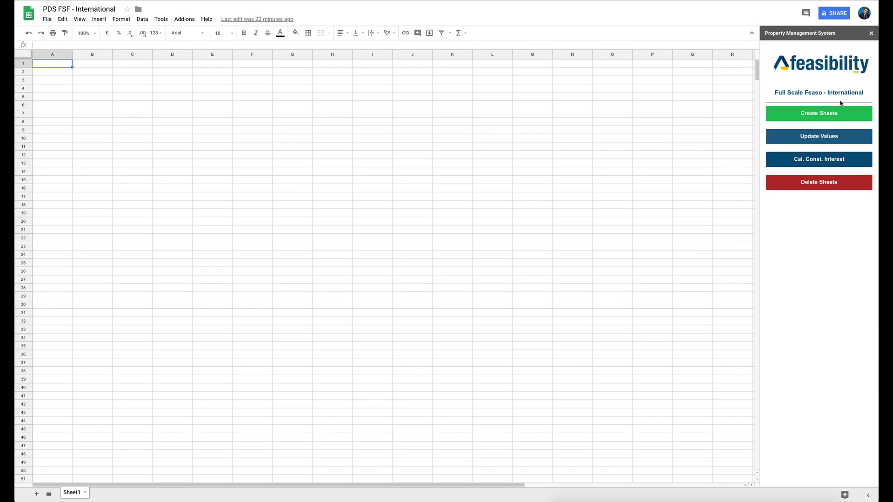
- Create the Full Scale Feaso - International sheets and look over the costs and project returns on the Bank Summary and Dev. Summary sheets
{"action": "left_click", "coordinate": [816, 119]}
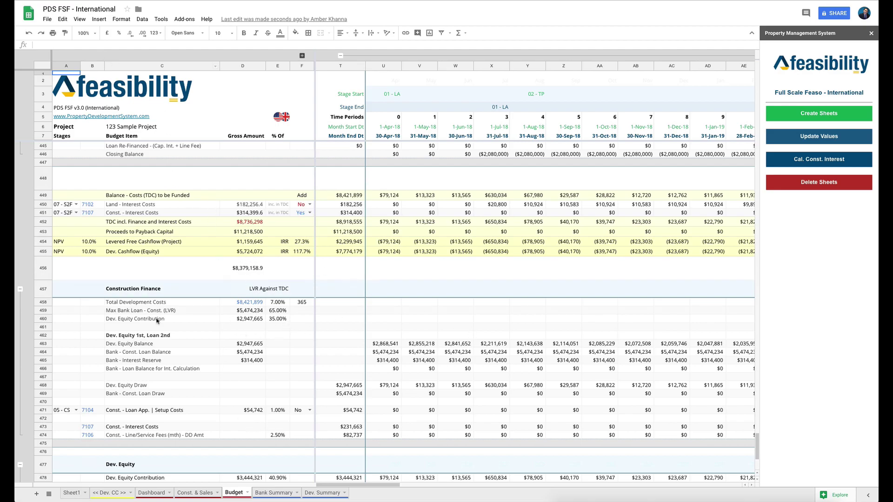
{"action": "left_click", "coordinate": [264, 491]}
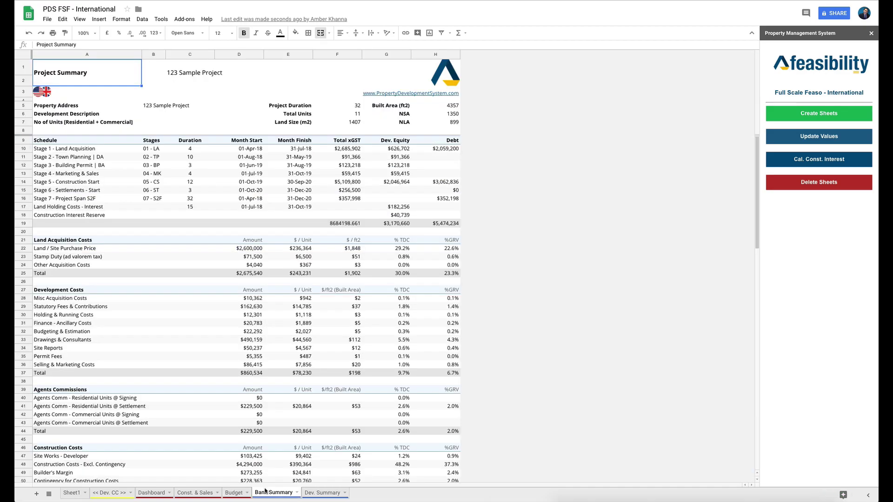
{"action": "scroll", "coordinate": [212, 353], "scroll_direction": "down", "scroll_amount": 1}
{"action": "scroll", "coordinate": [212, 353], "scroll_direction": "down", "scroll_amount": 8}
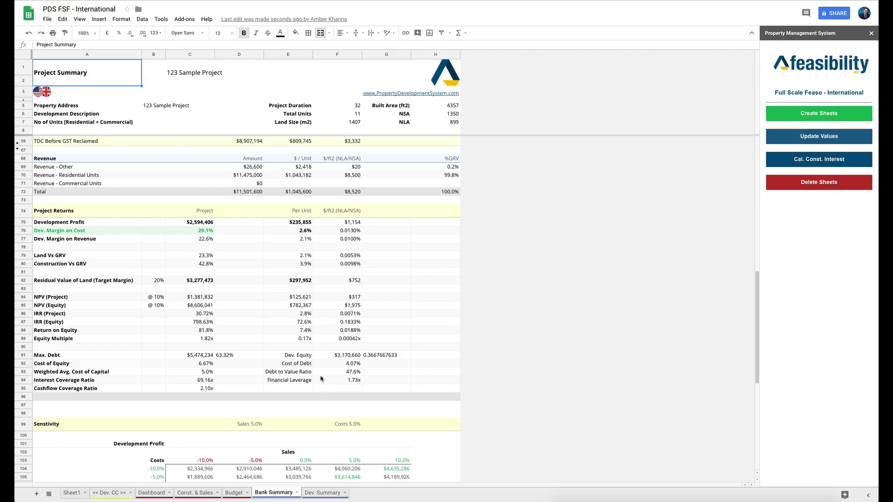
{"action": "left_click", "coordinate": [323, 493]}
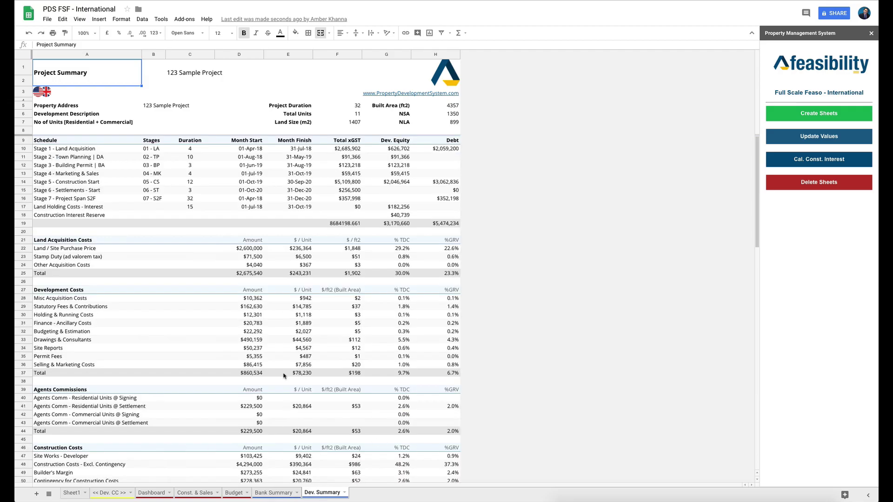
{"action": "scroll", "coordinate": [284, 376], "scroll_direction": "down", "scroll_amount": 10}
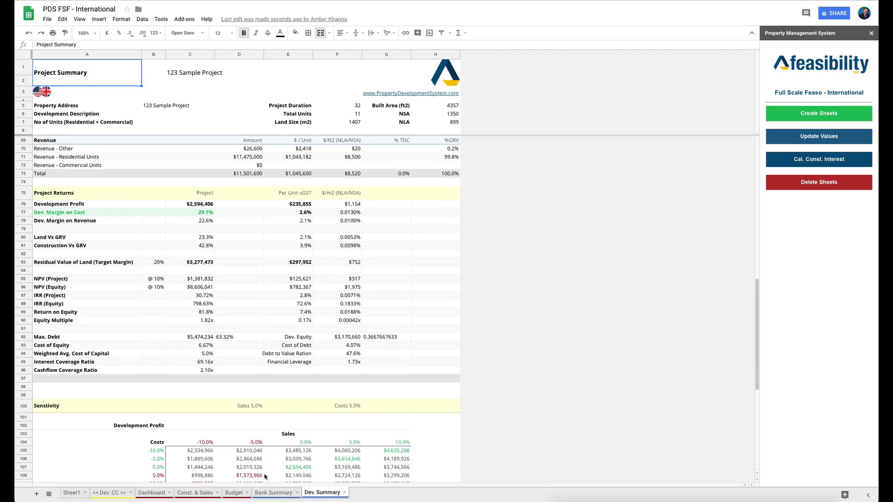
- Review the International model's Budget sheet from the finance sections up to Selling & Marketing and back to Land Finance
{"action": "left_click", "coordinate": [234, 493]}
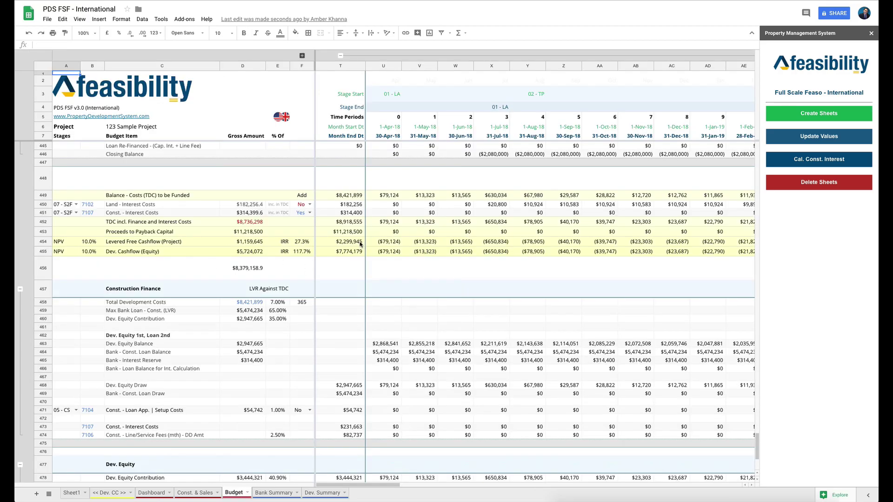
{"action": "scroll", "coordinate": [282, 269], "scroll_direction": "up", "scroll_amount": 5}
{"action": "scroll", "coordinate": [281, 268], "scroll_direction": "up", "scroll_amount": 3}
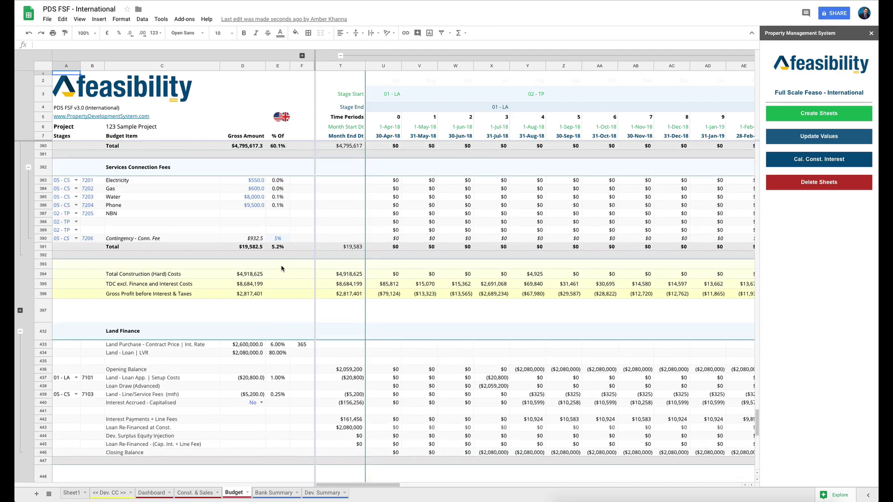
{"action": "scroll", "coordinate": [282, 269], "scroll_direction": "up", "scroll_amount": 8}
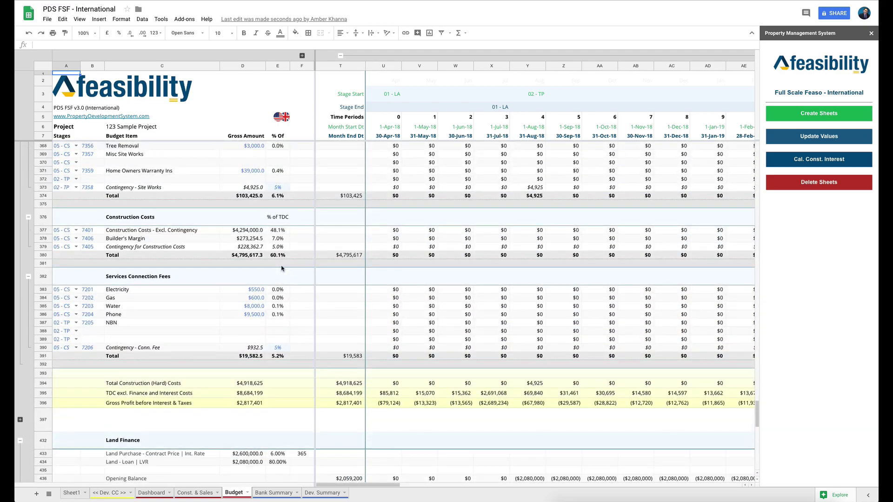
{"action": "scroll", "coordinate": [282, 260], "scroll_direction": "up", "scroll_amount": 8}
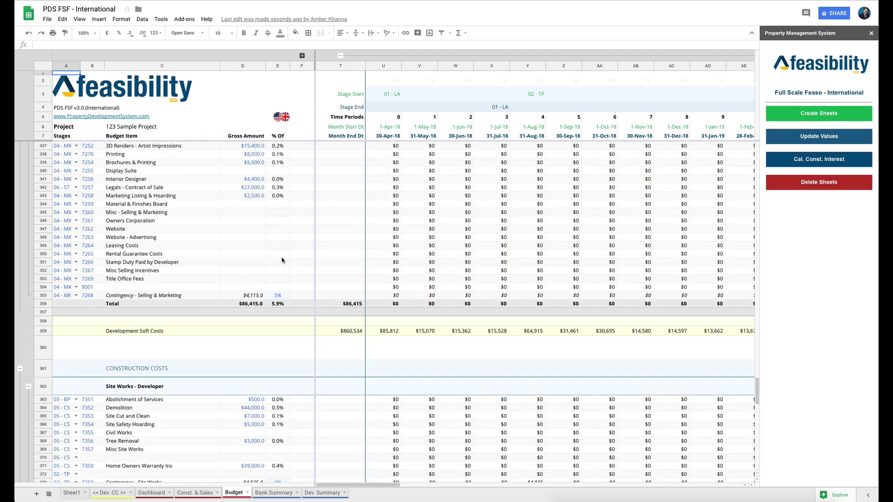
{"action": "scroll", "coordinate": [281, 260], "scroll_direction": "down", "scroll_amount": 15}
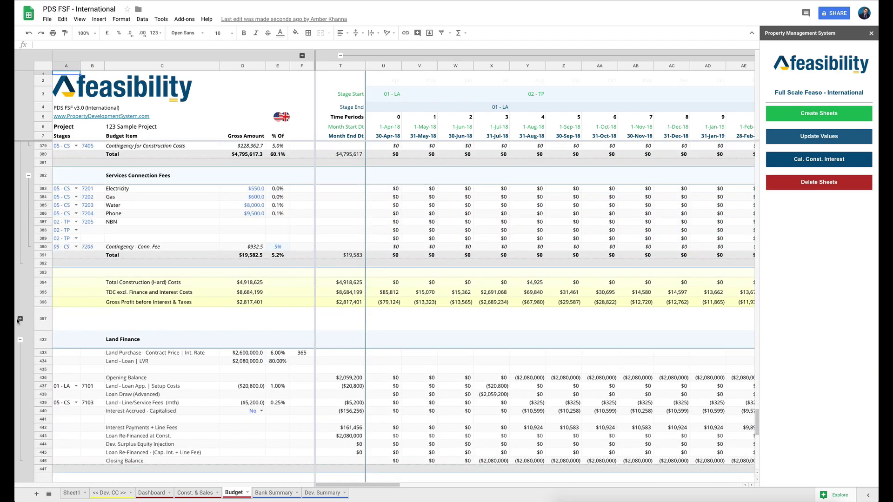
- Expand and collapse the hidden row group above Land Finance, and check the Land Finance and cashflow rows
{"action": "left_click", "coordinate": [21, 319]}
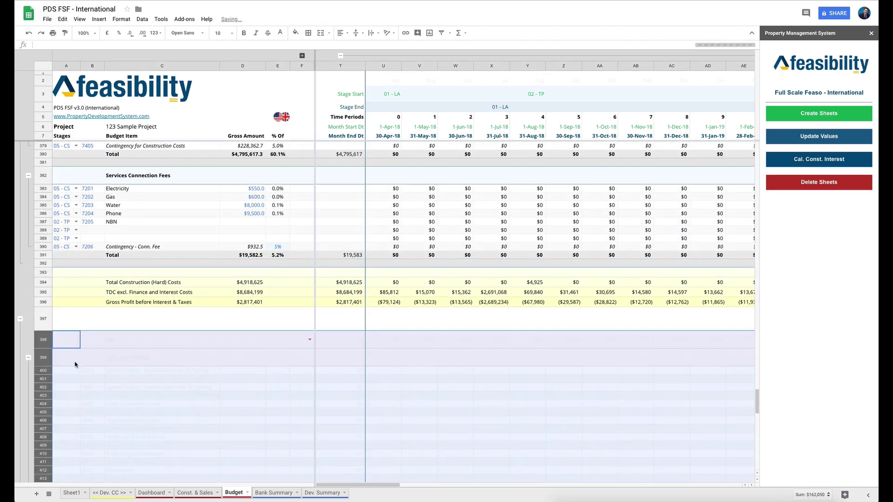
{"action": "left_click", "coordinate": [21, 320]}
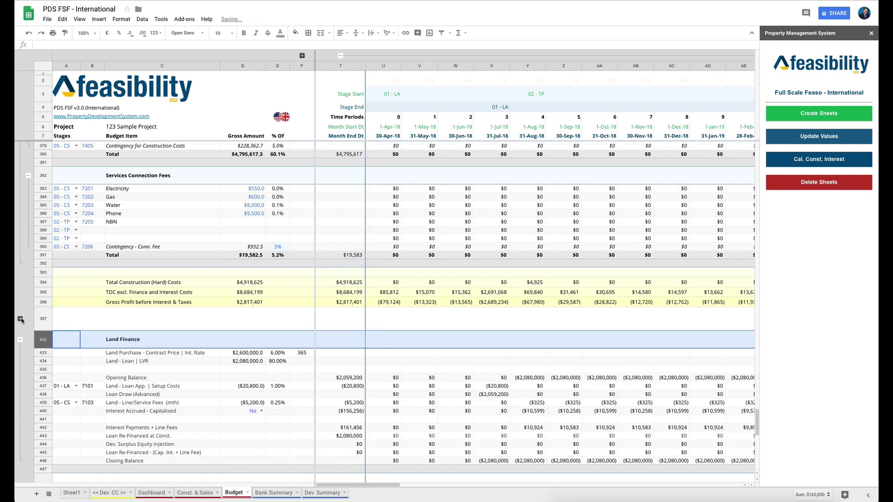
{"action": "left_click", "coordinate": [171, 321]}
{"action": "scroll", "coordinate": [290, 324], "scroll_direction": "down", "scroll_amount": 10}
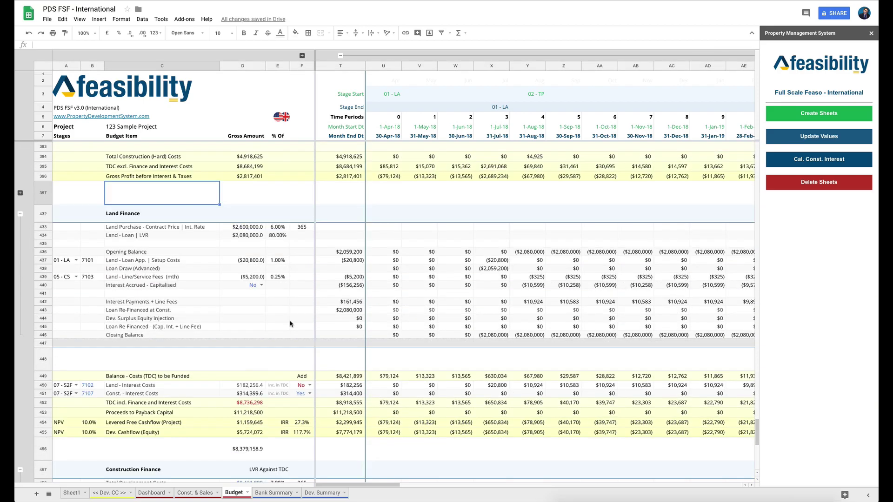